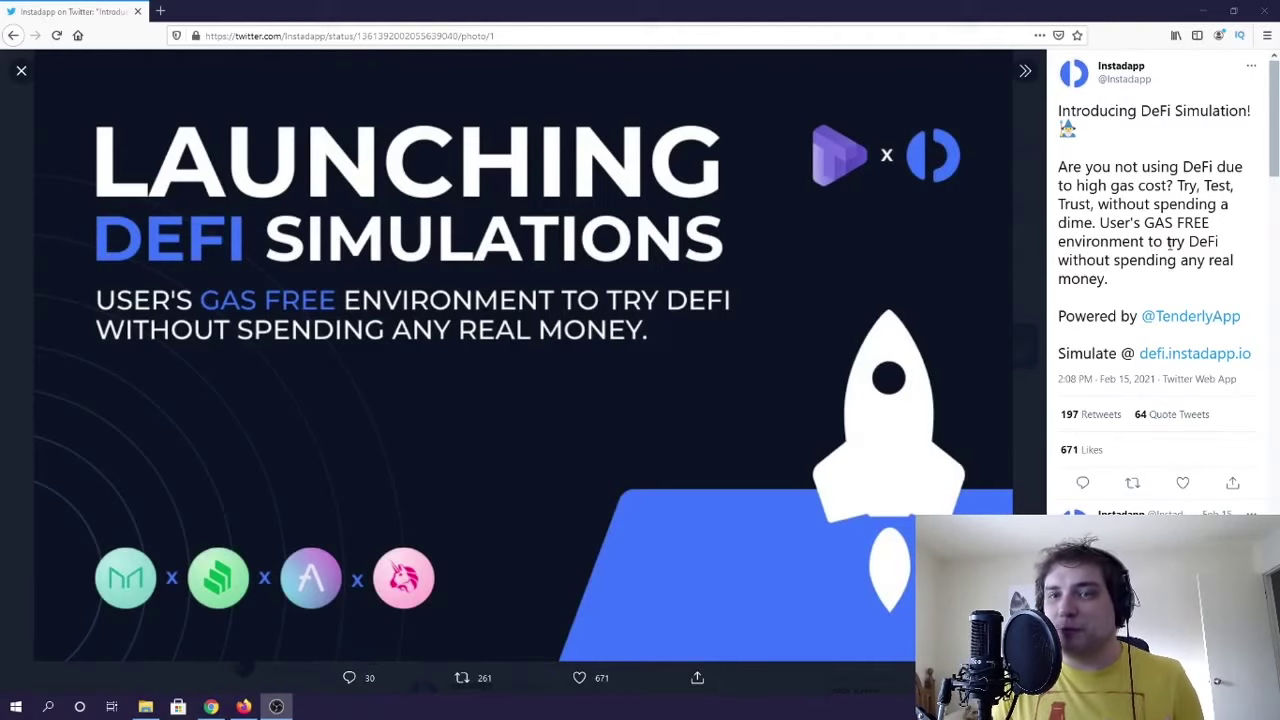
click(1196, 318)
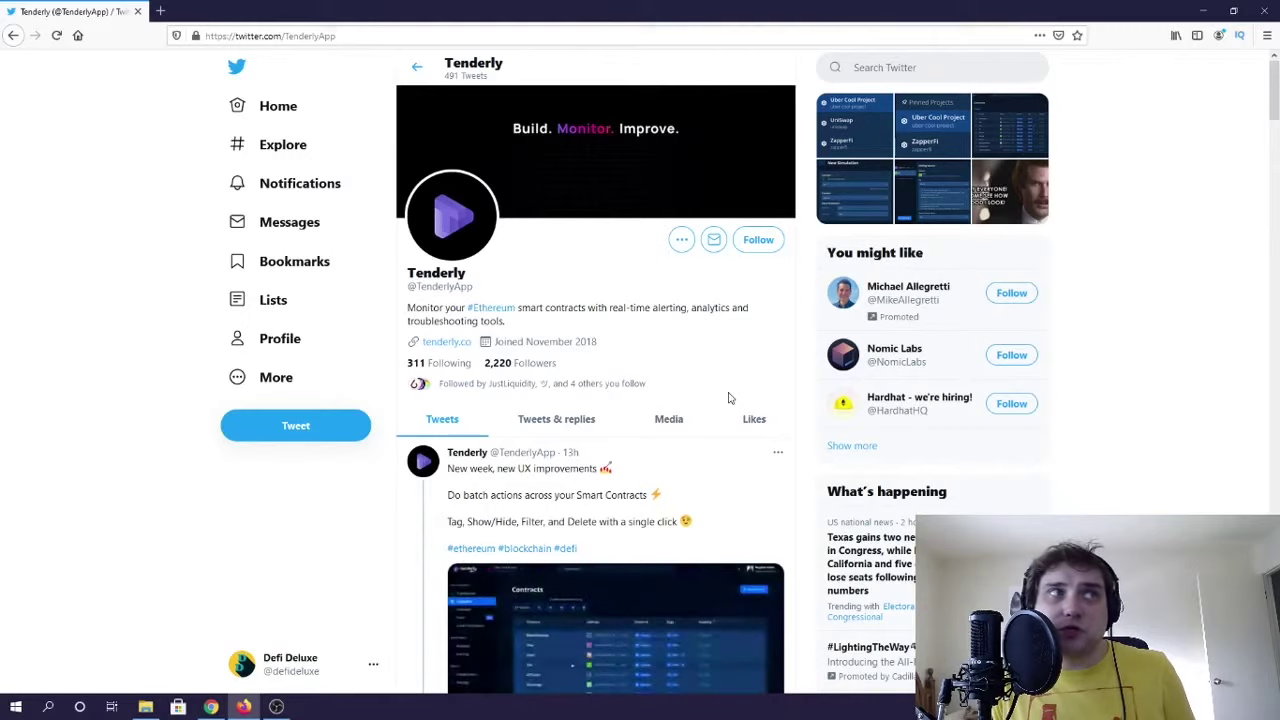
key(alt+Tab)
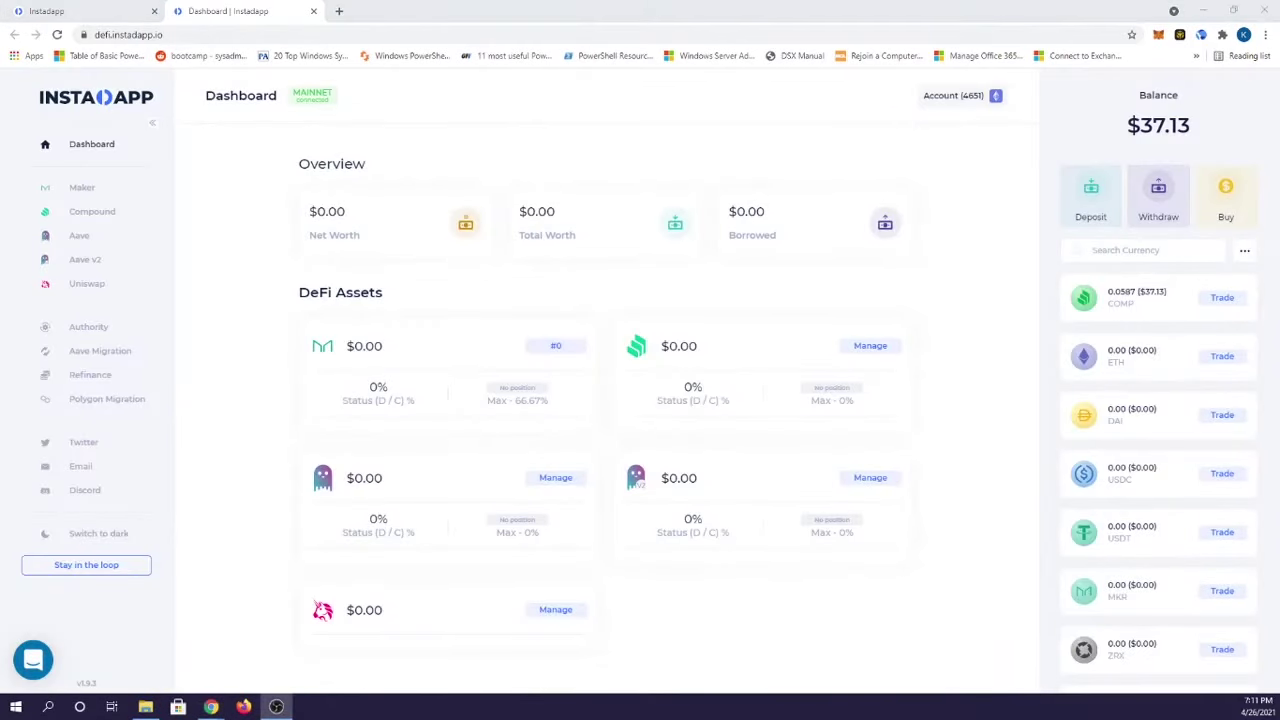
Step: Open the MakerDAO vault page and enable Simulate transaction mode, acknowledging its notice
click(460, 350)
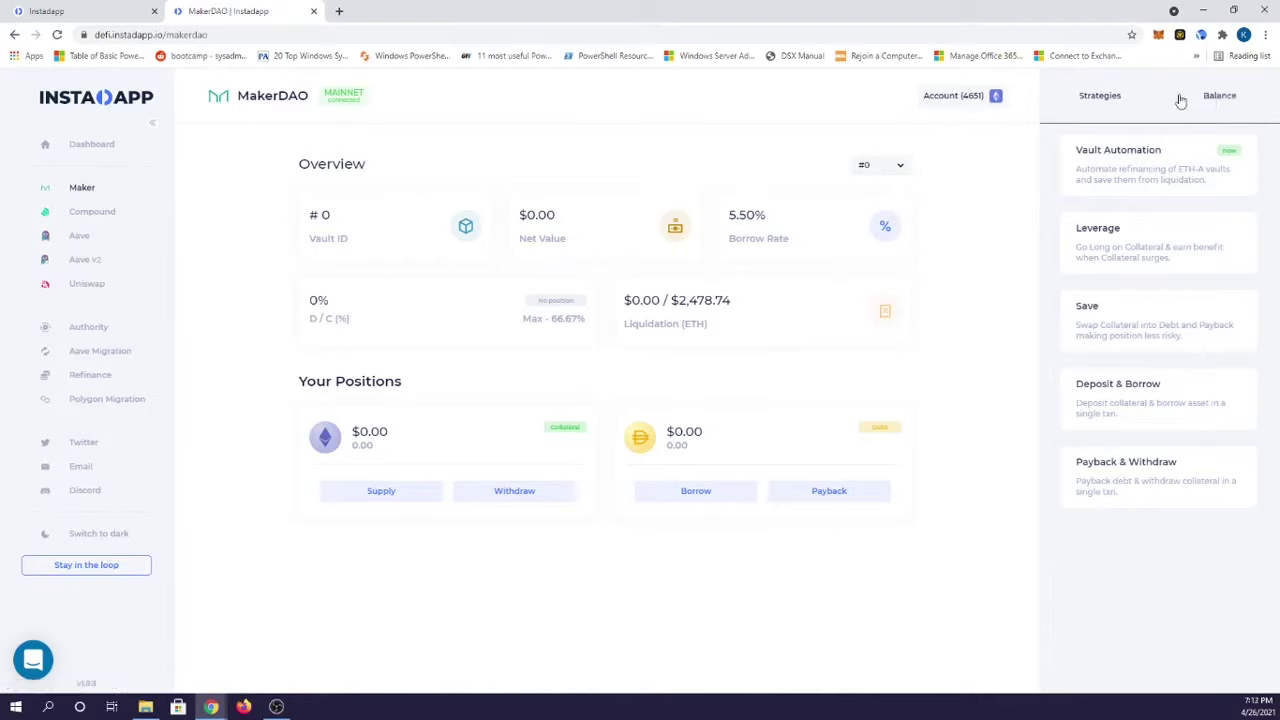
click(960, 100)
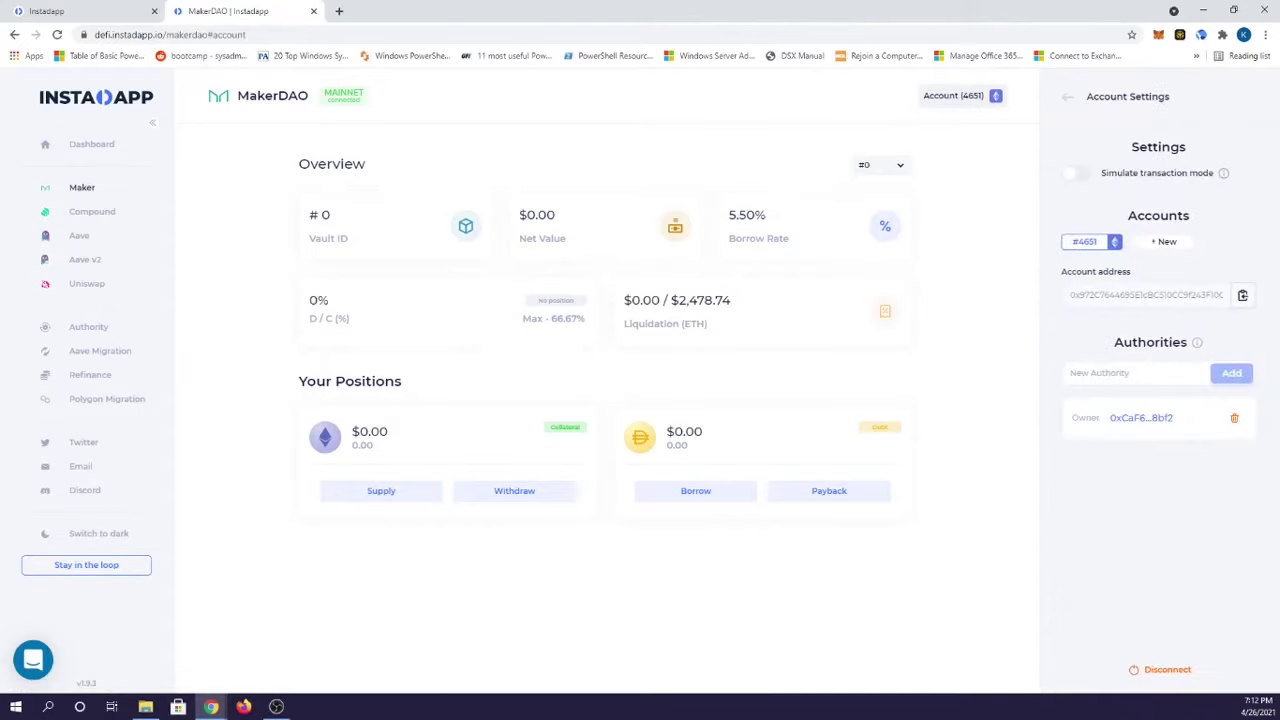
click(1076, 174)
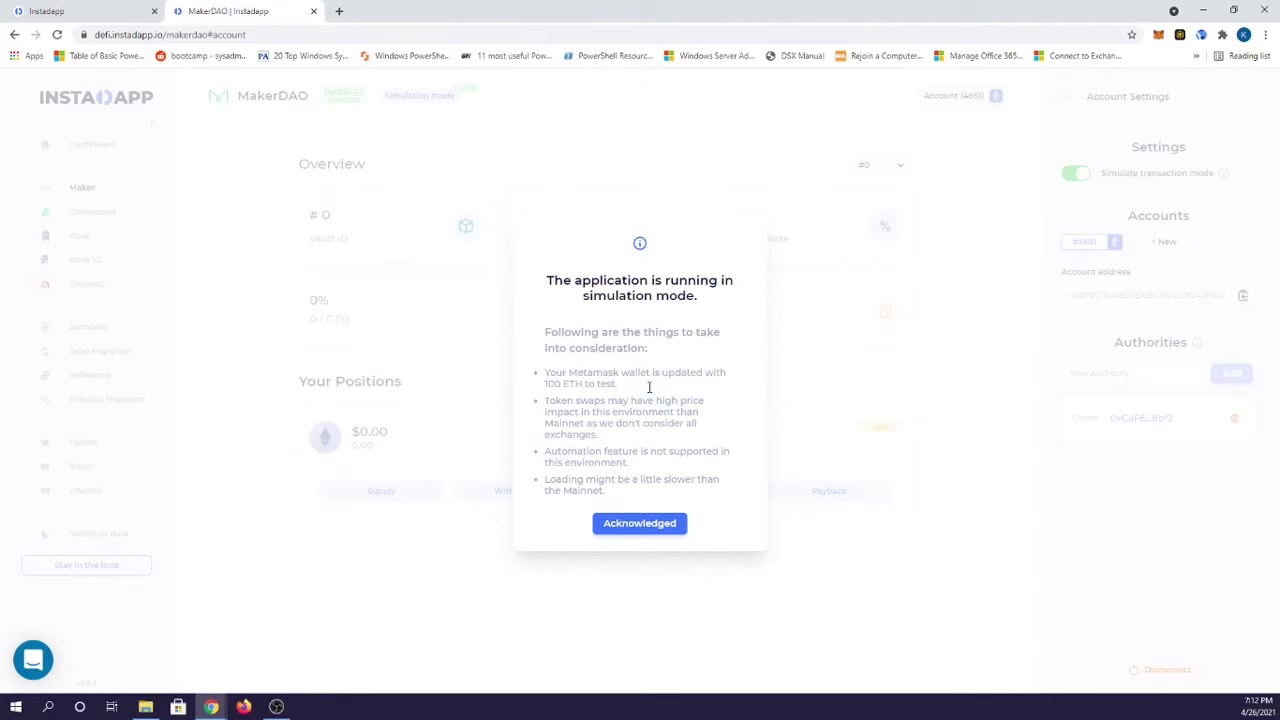
click(632, 527)
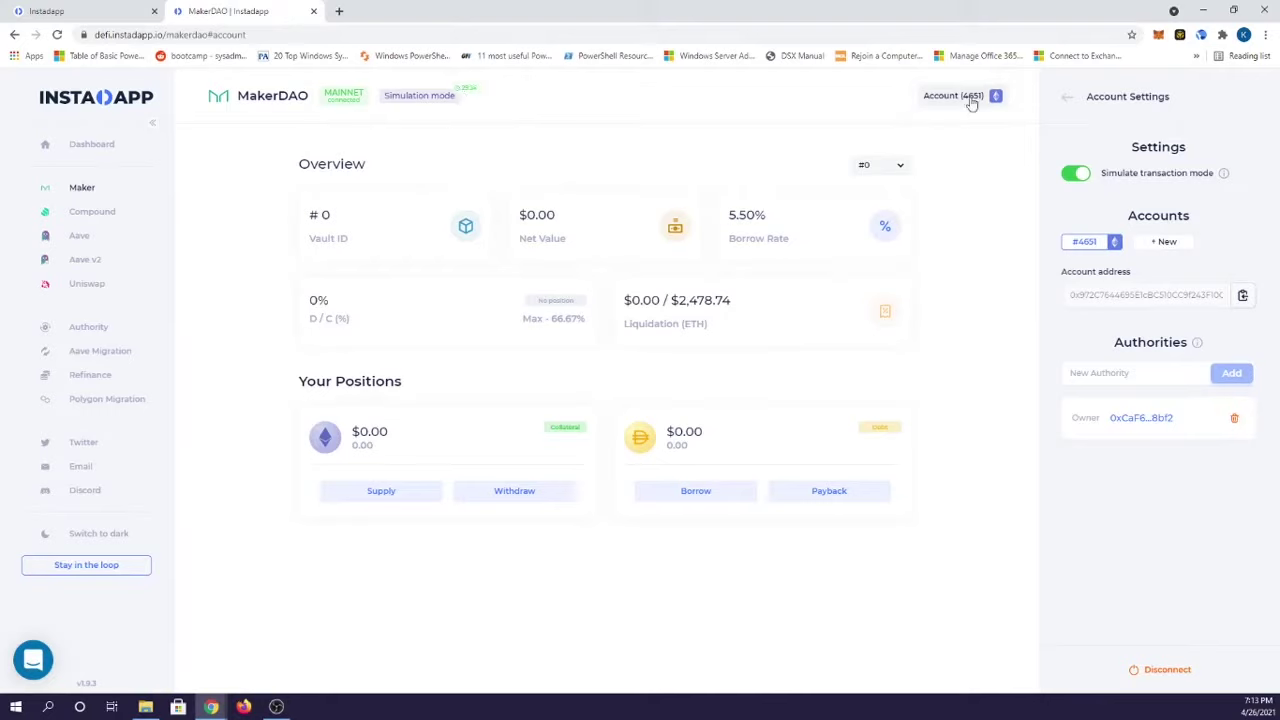
Step: Close Account Settings to reveal the $251,719 simulated balance holding 100.00 ETH
click(1068, 97)
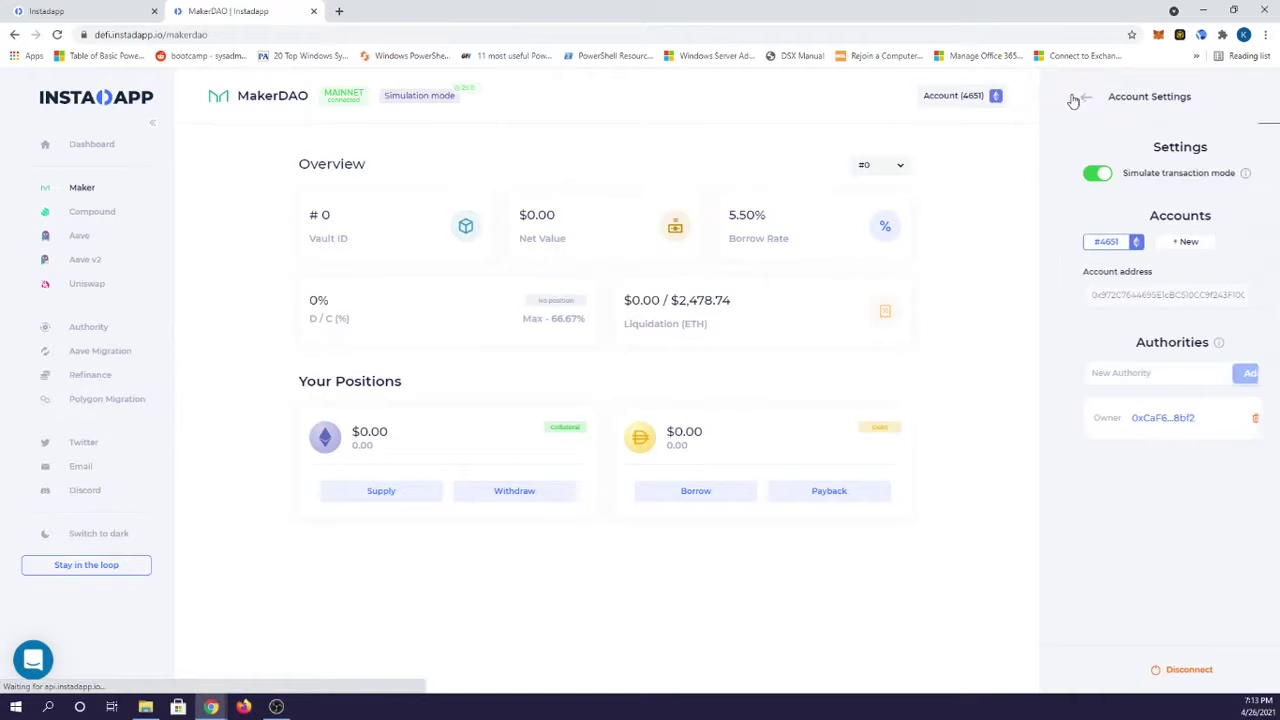
click(958, 97)
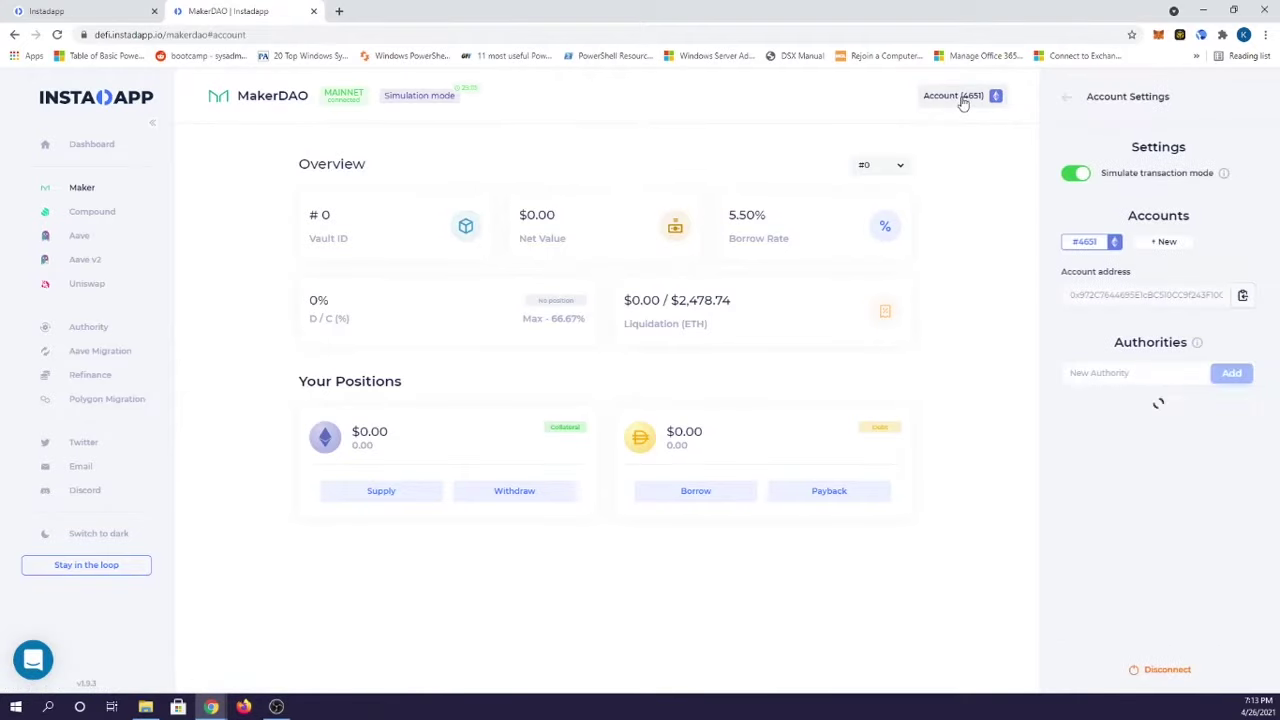
click(1068, 99)
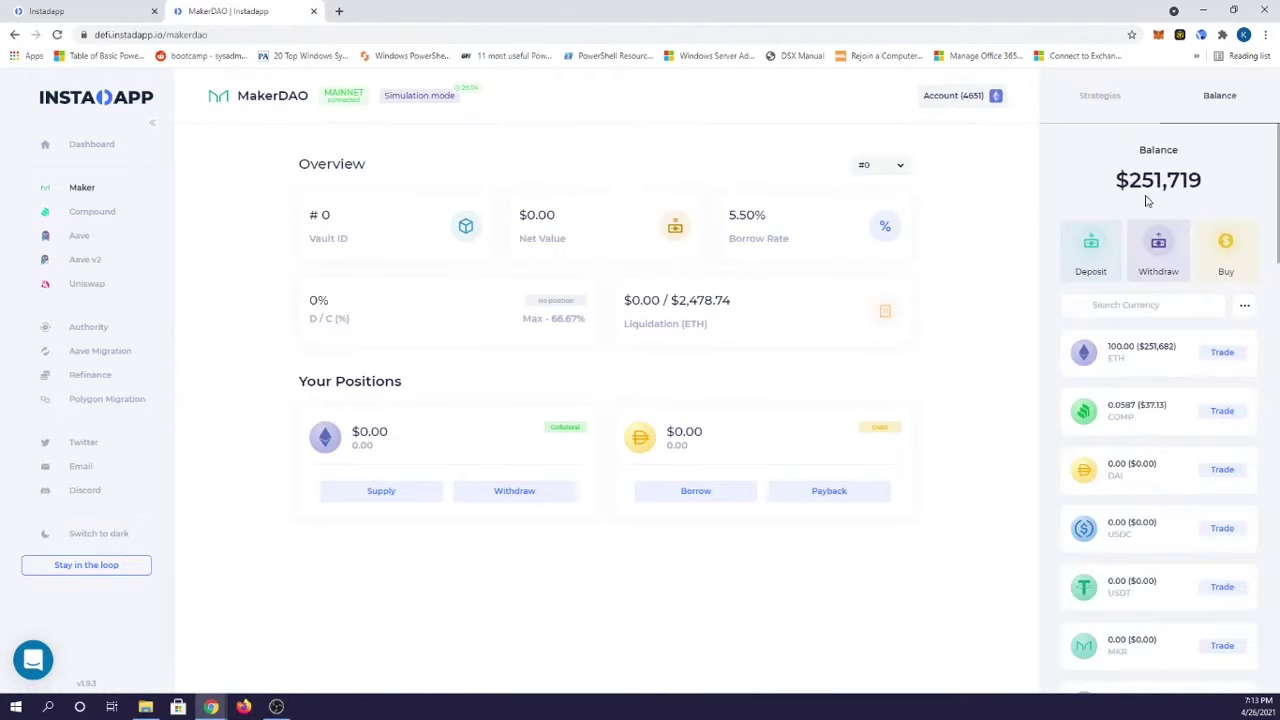
scroll(1133, 376, down, 2)
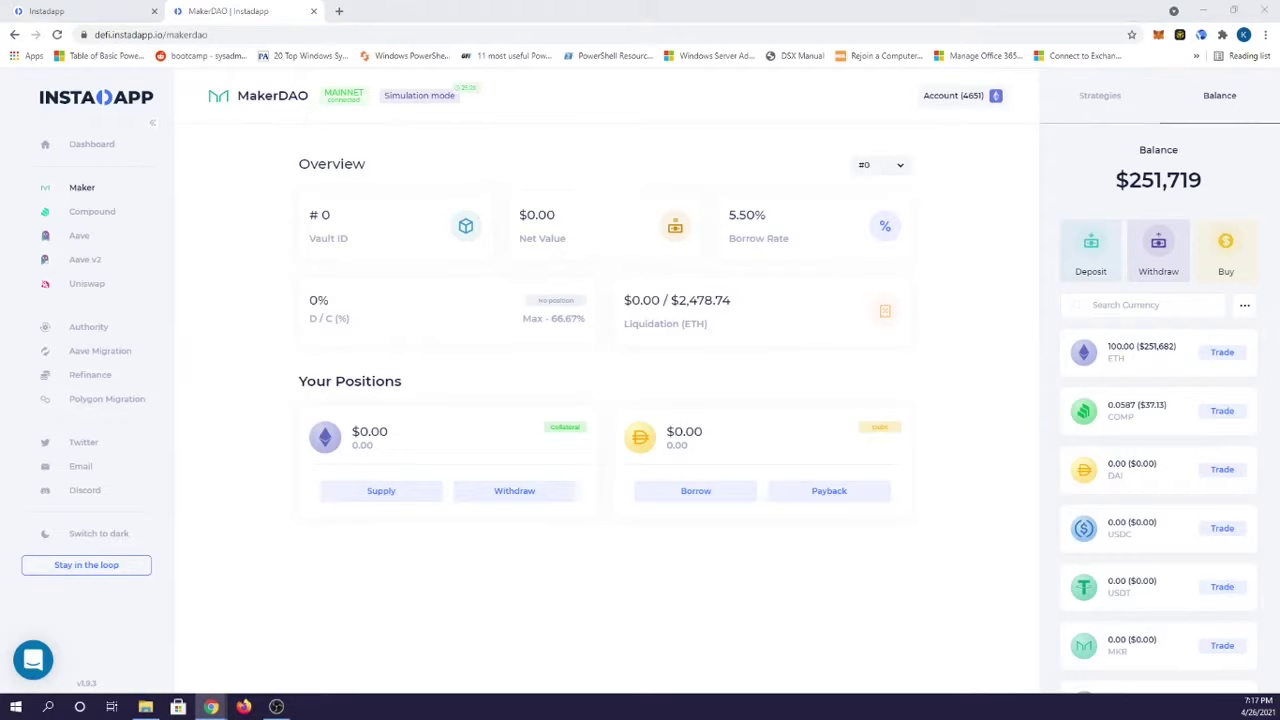
Step: Supply 75 ETH as ETH-A collateral into Maker vault #23202
click(557, 534)
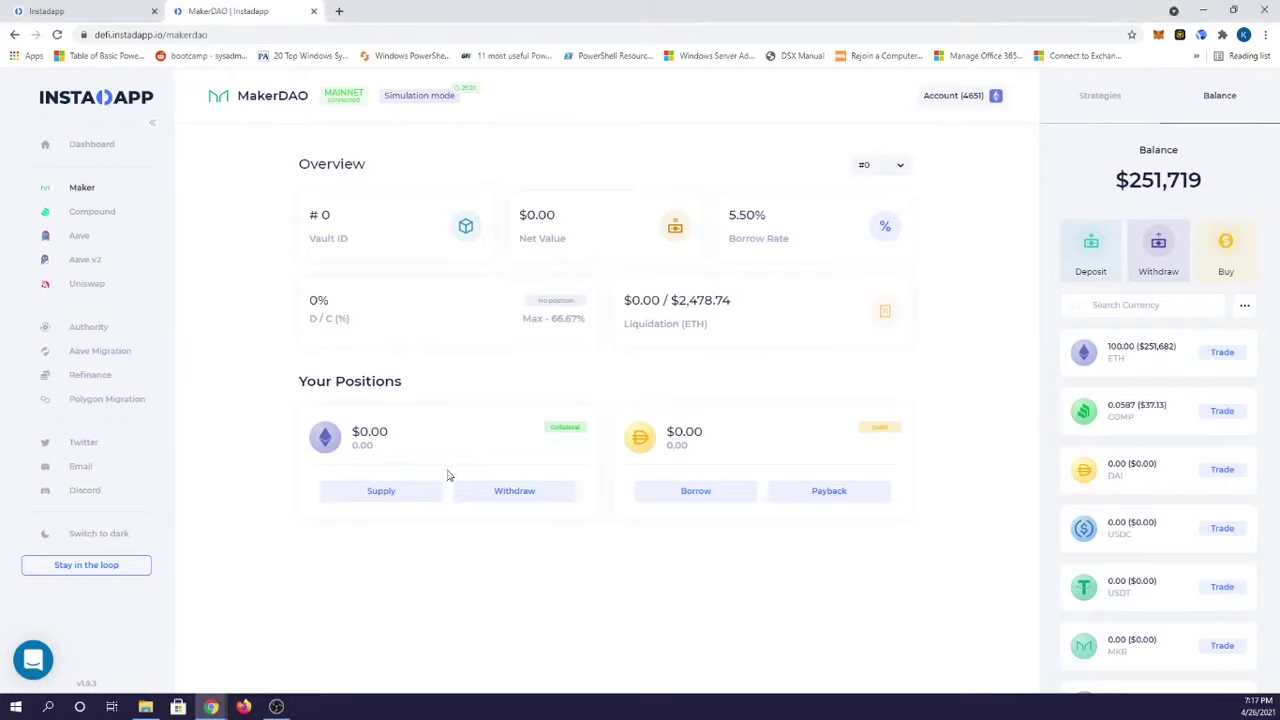
click(373, 494)
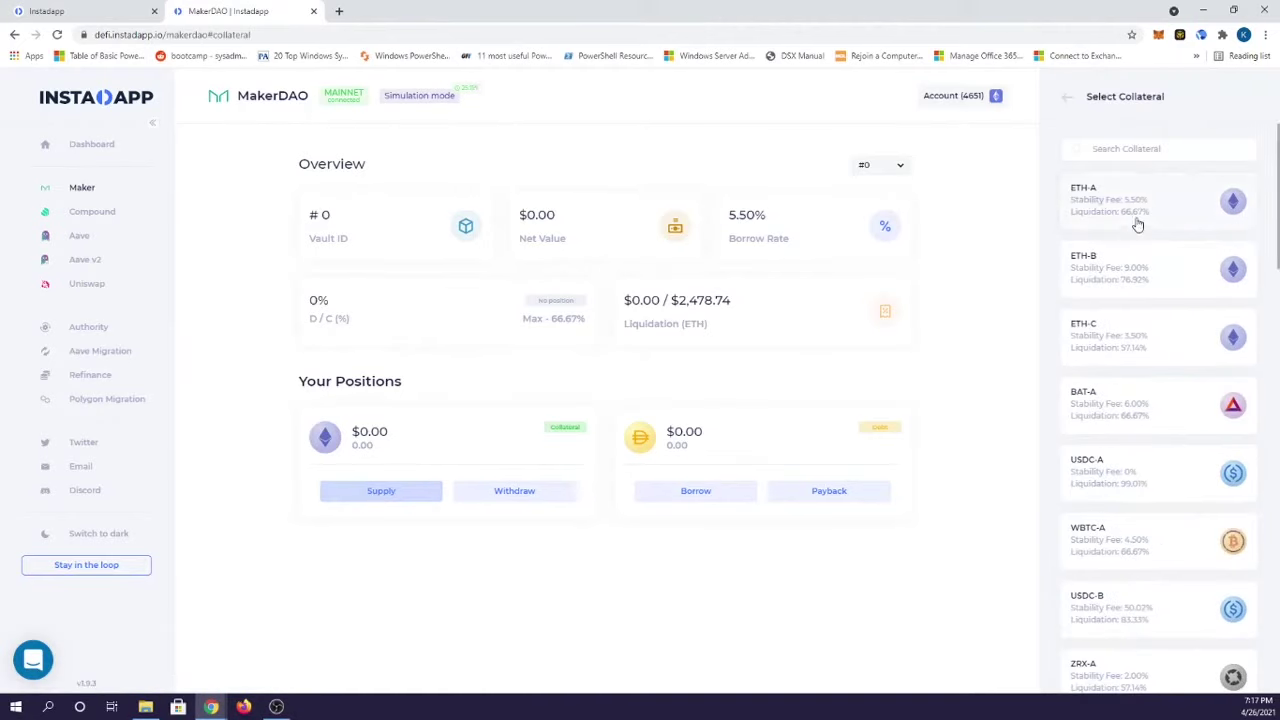
scroll(1154, 521, down, 2)
scroll(1128, 534, up, 2)
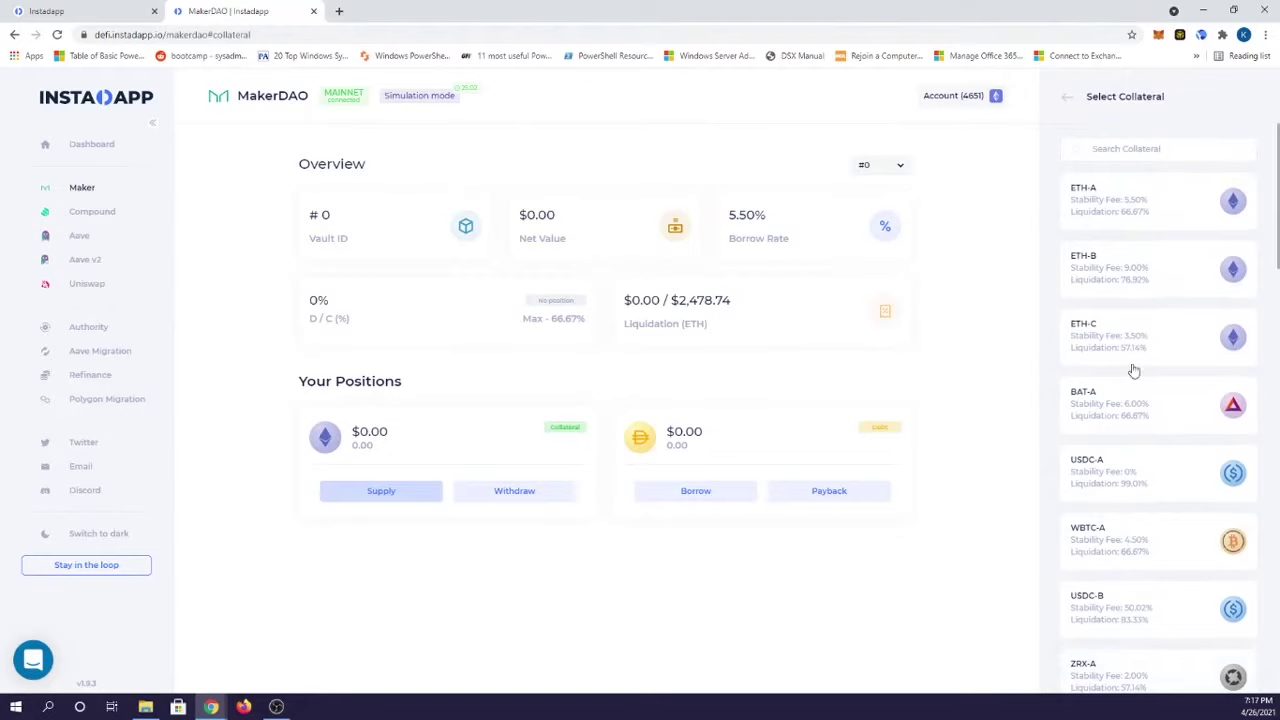
click(1131, 204)
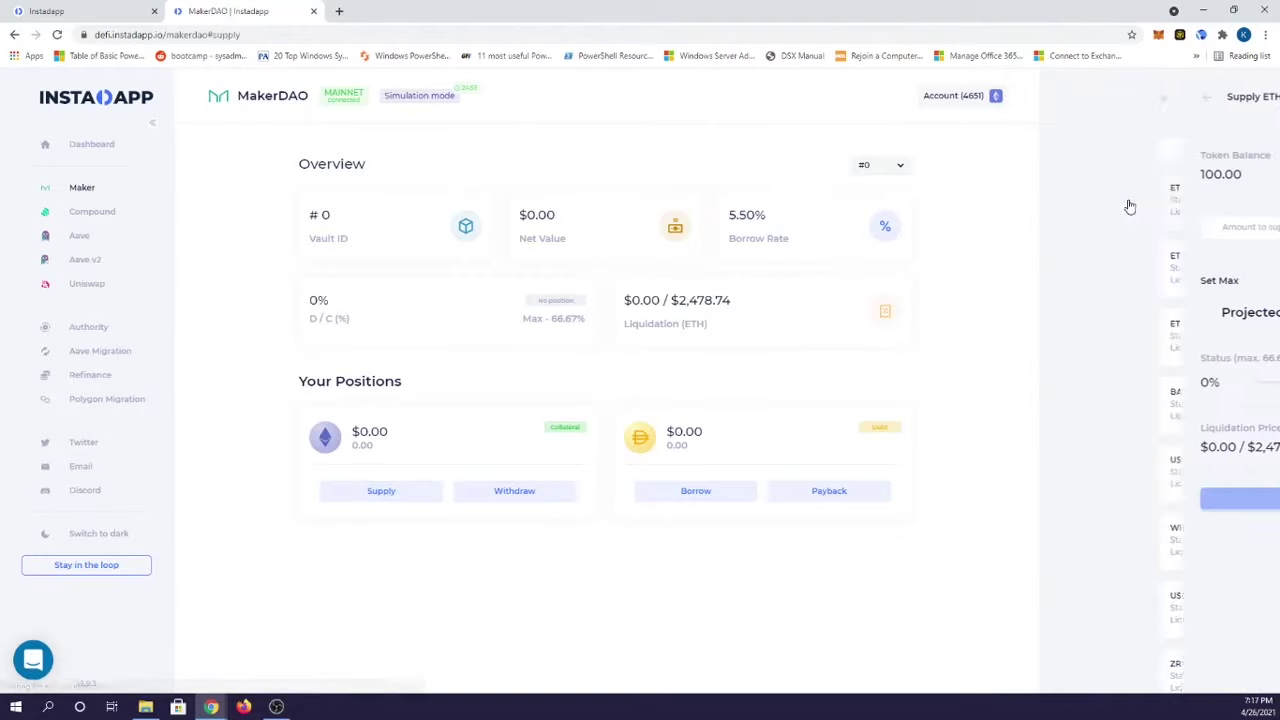
click(1107, 228)
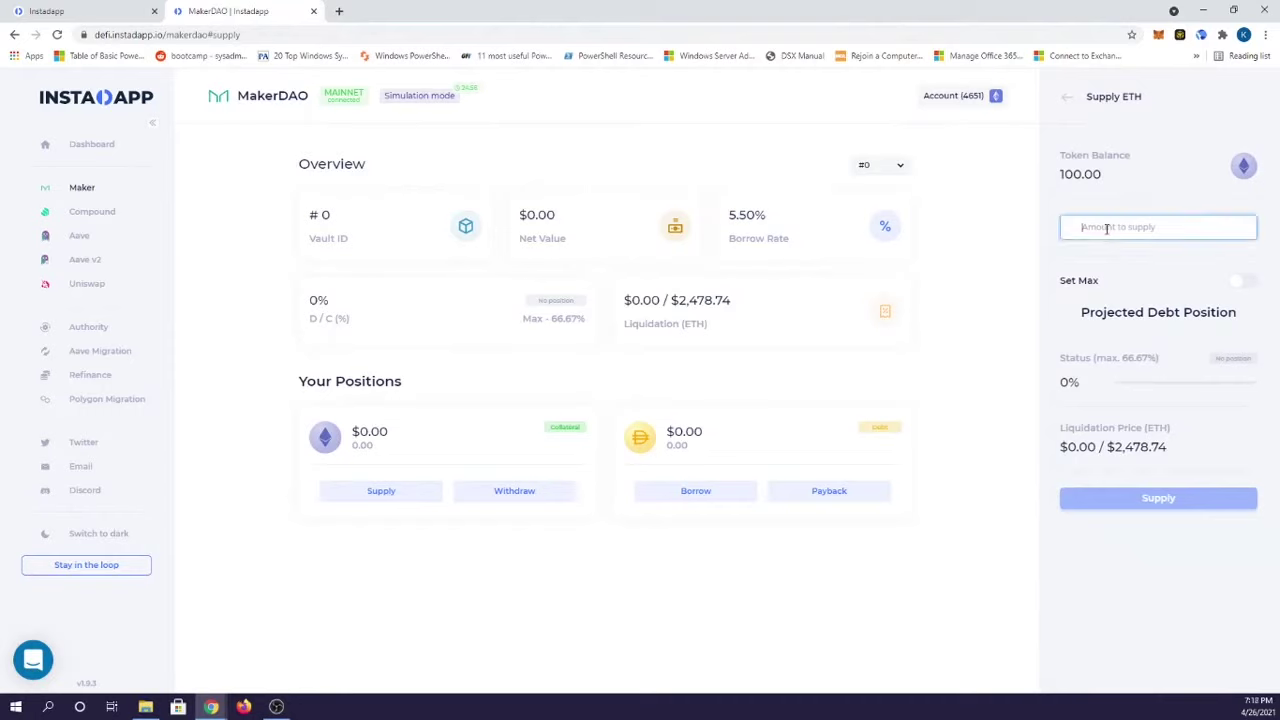
text(75)
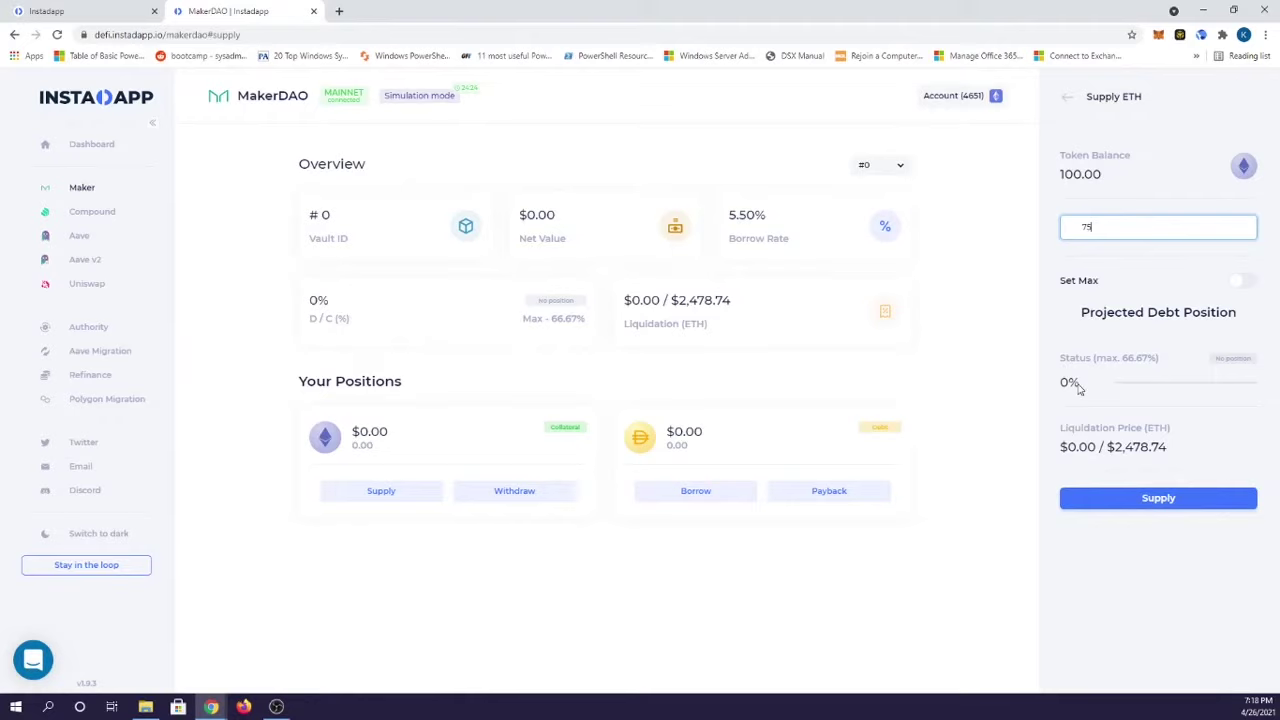
click(1100, 499)
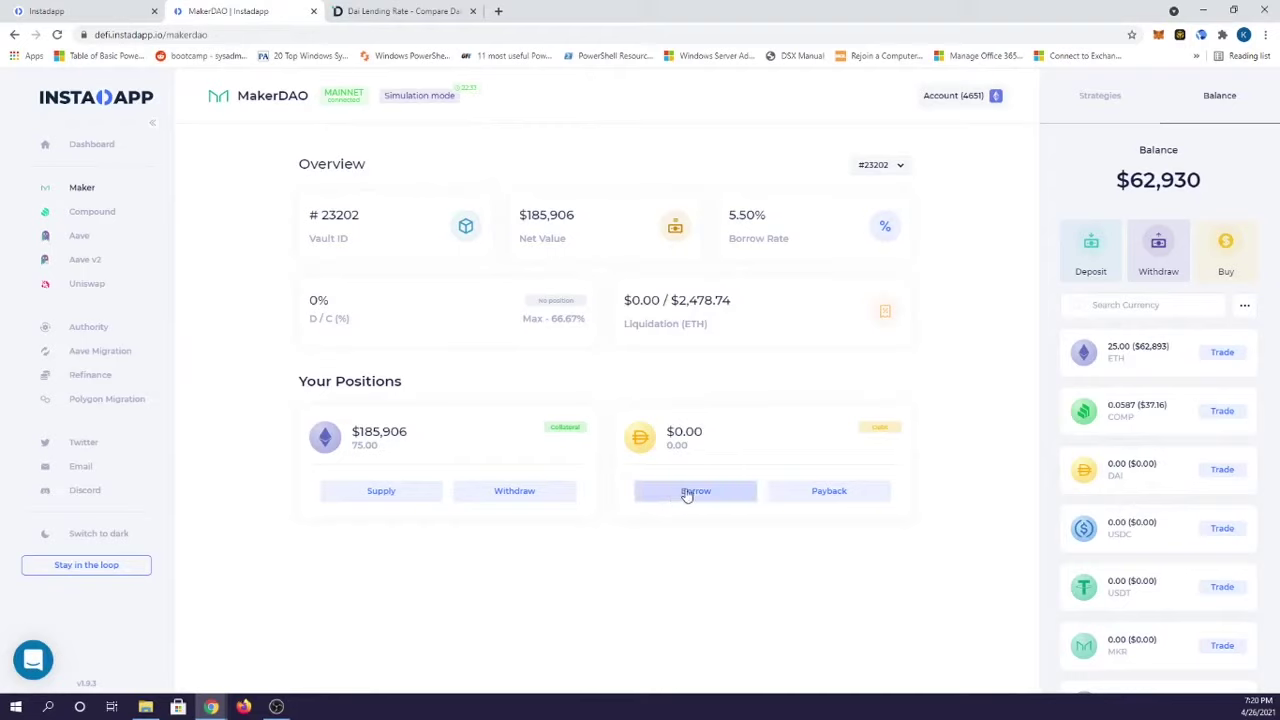
Step: Borrow 25,000 DAI against the vault's 75 ETH collateral
click(722, 496)
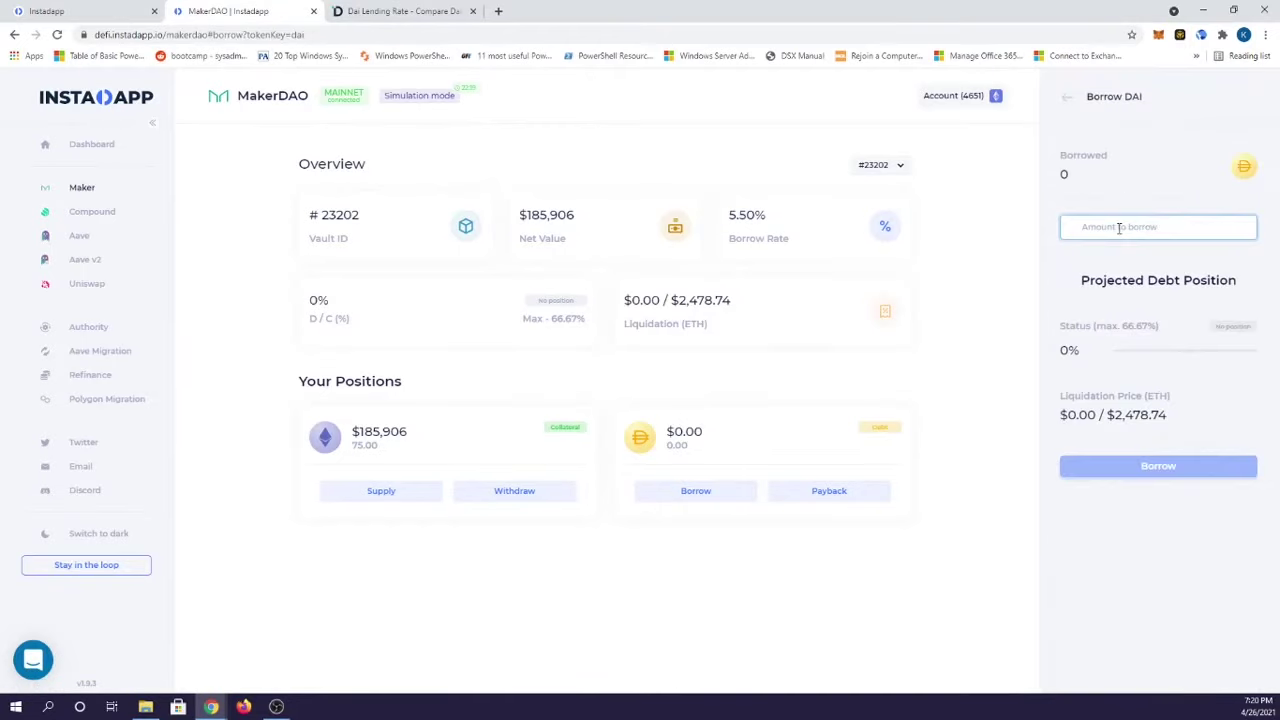
text(250000)
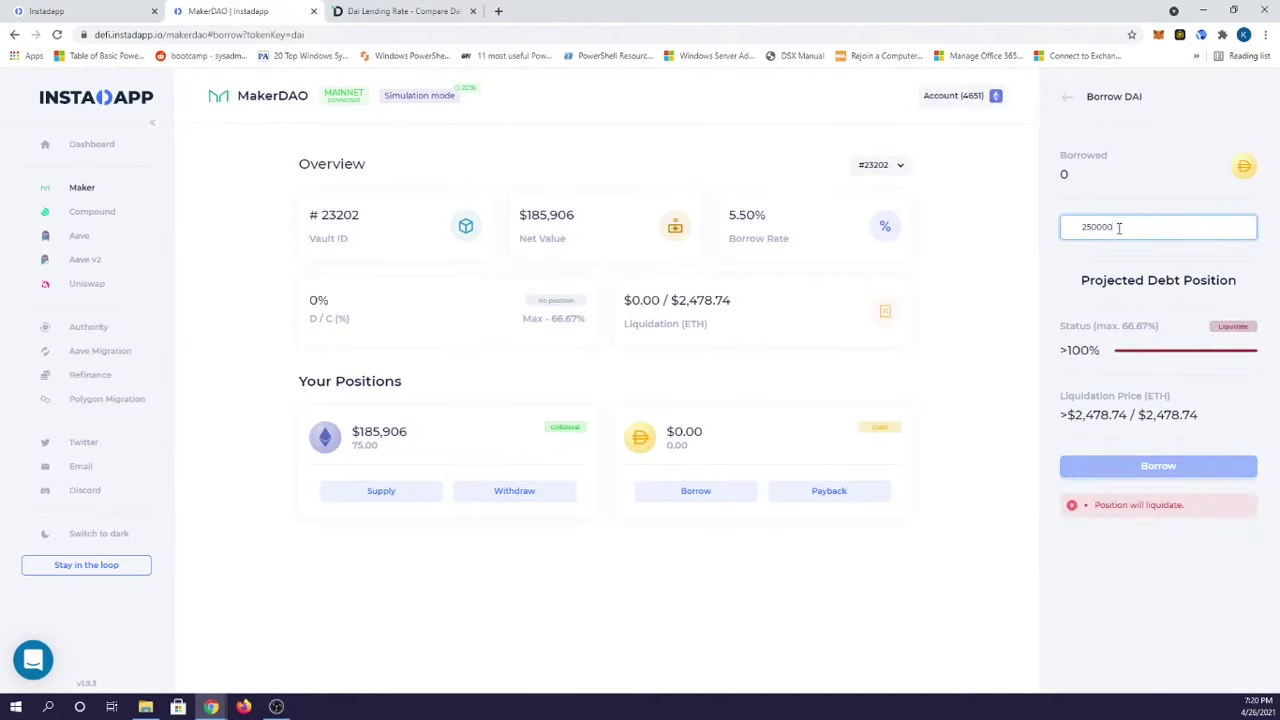
key(BackSpace)
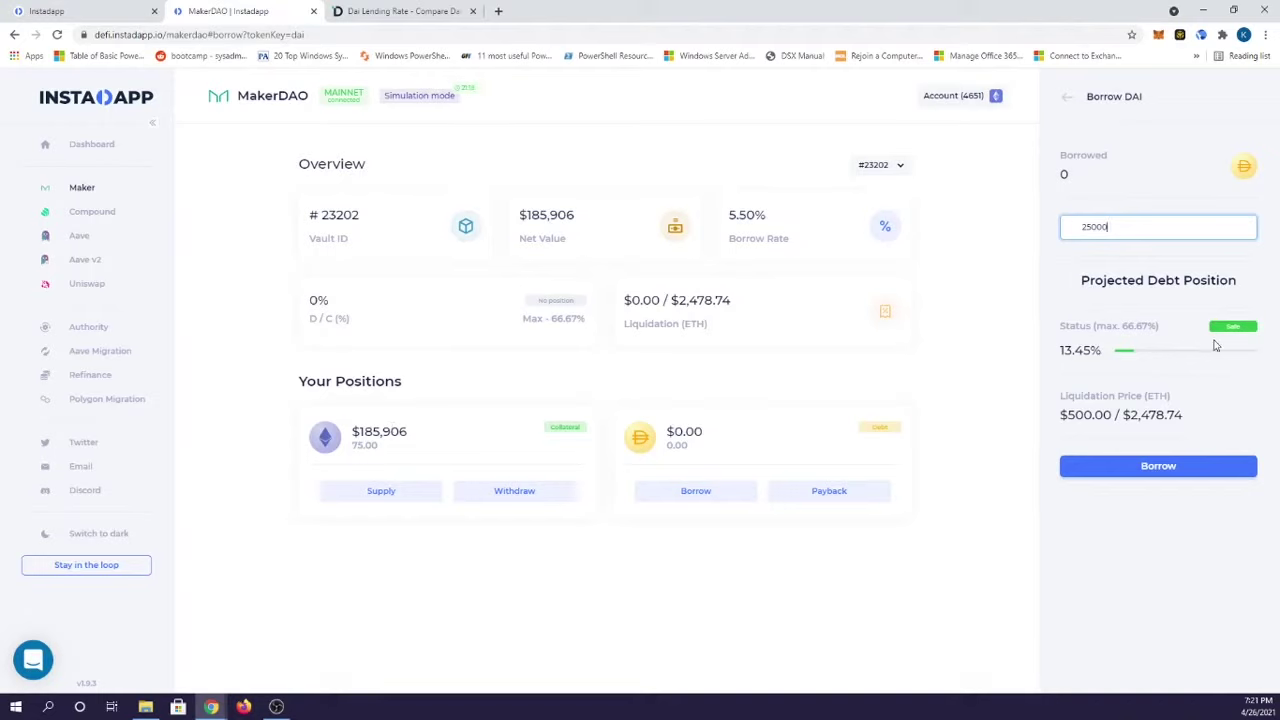
click(1127, 472)
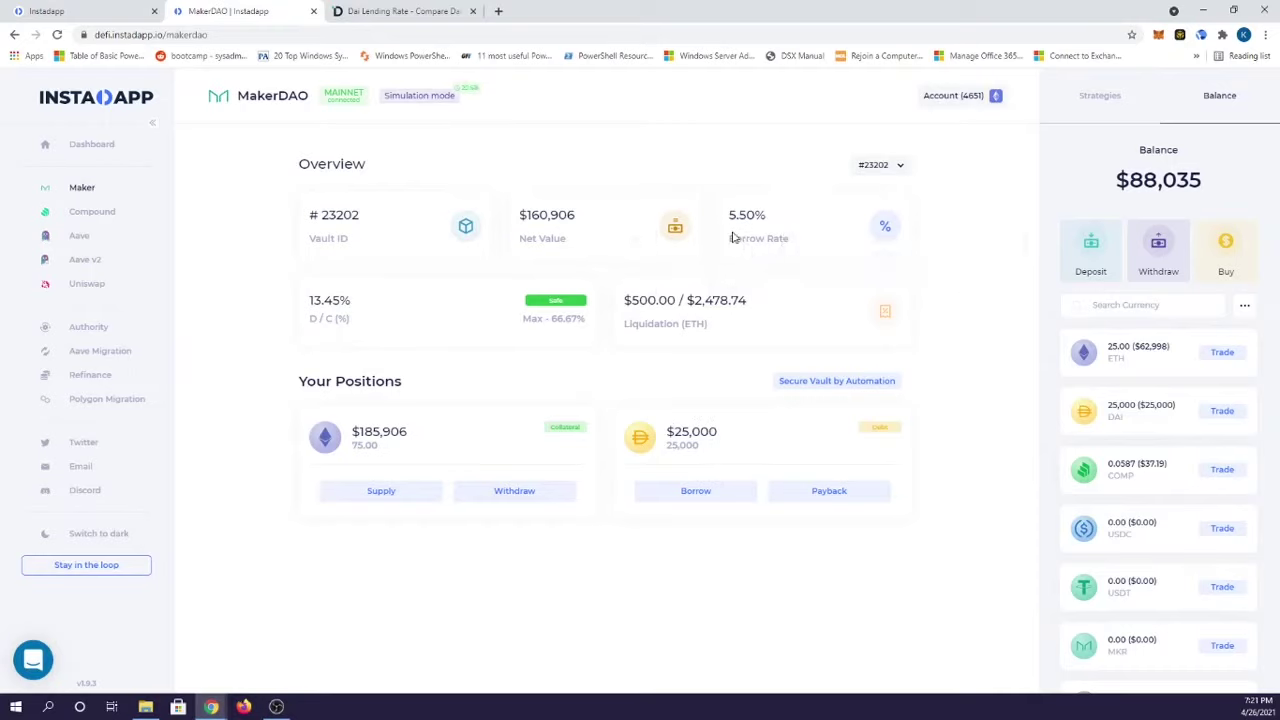
click(1100, 98)
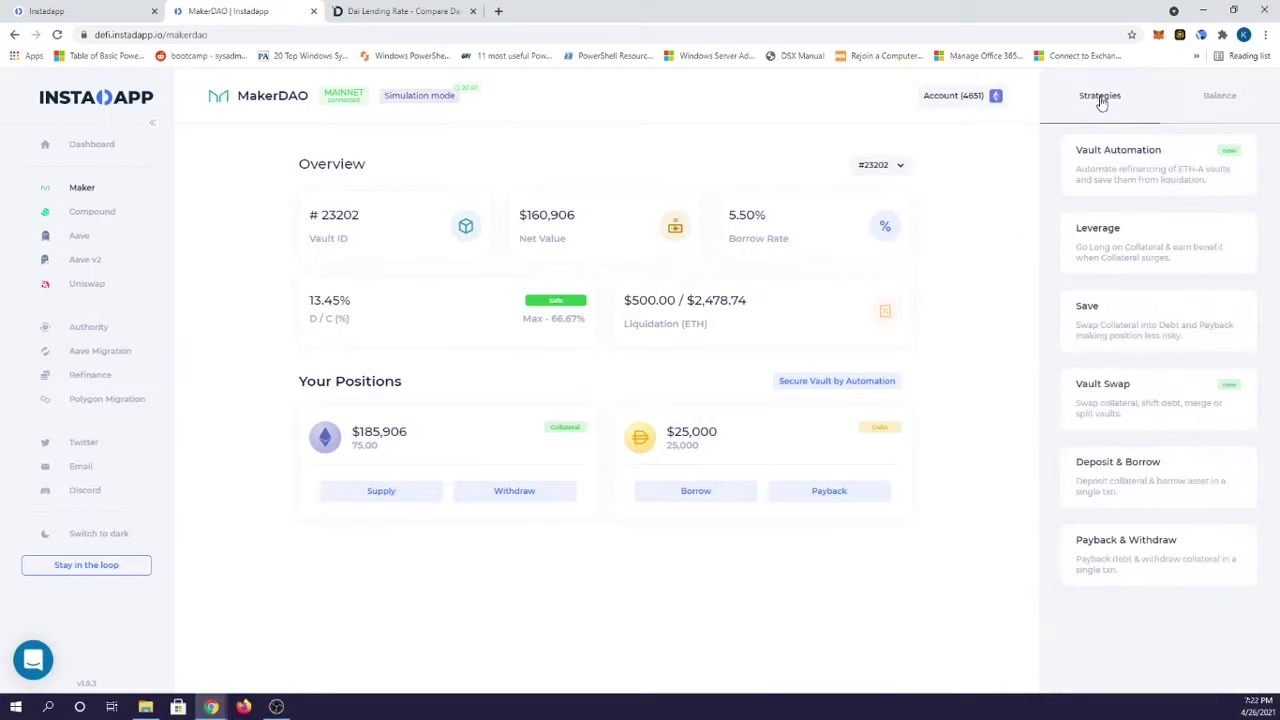
click(1128, 156)
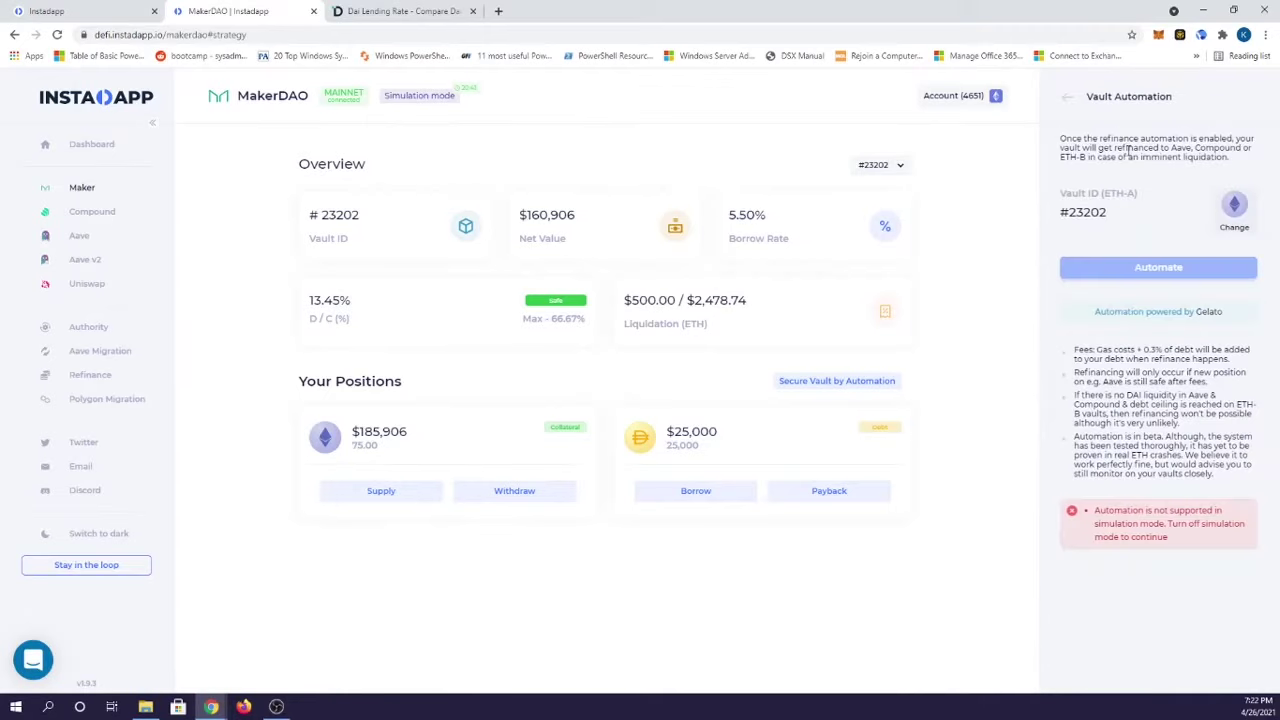
click(1069, 103)
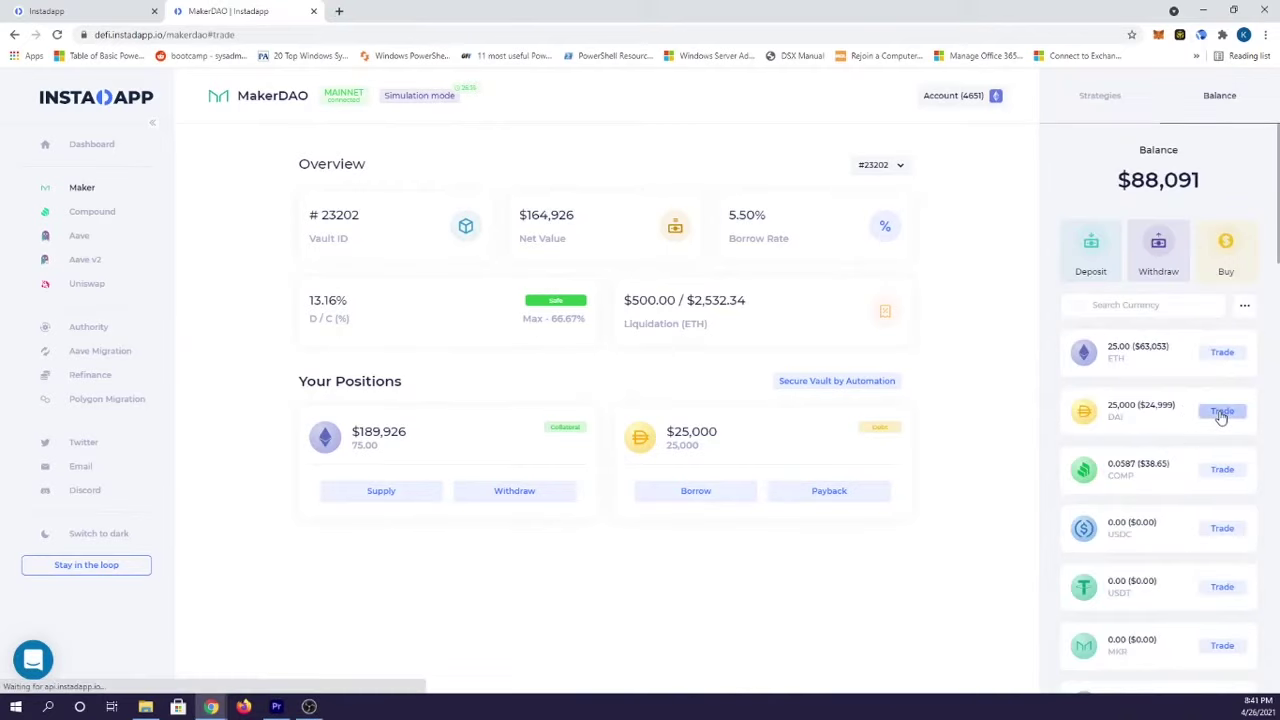
Step: Open and close the Leverage strategy, then look over the Compound lending page
click(1218, 413)
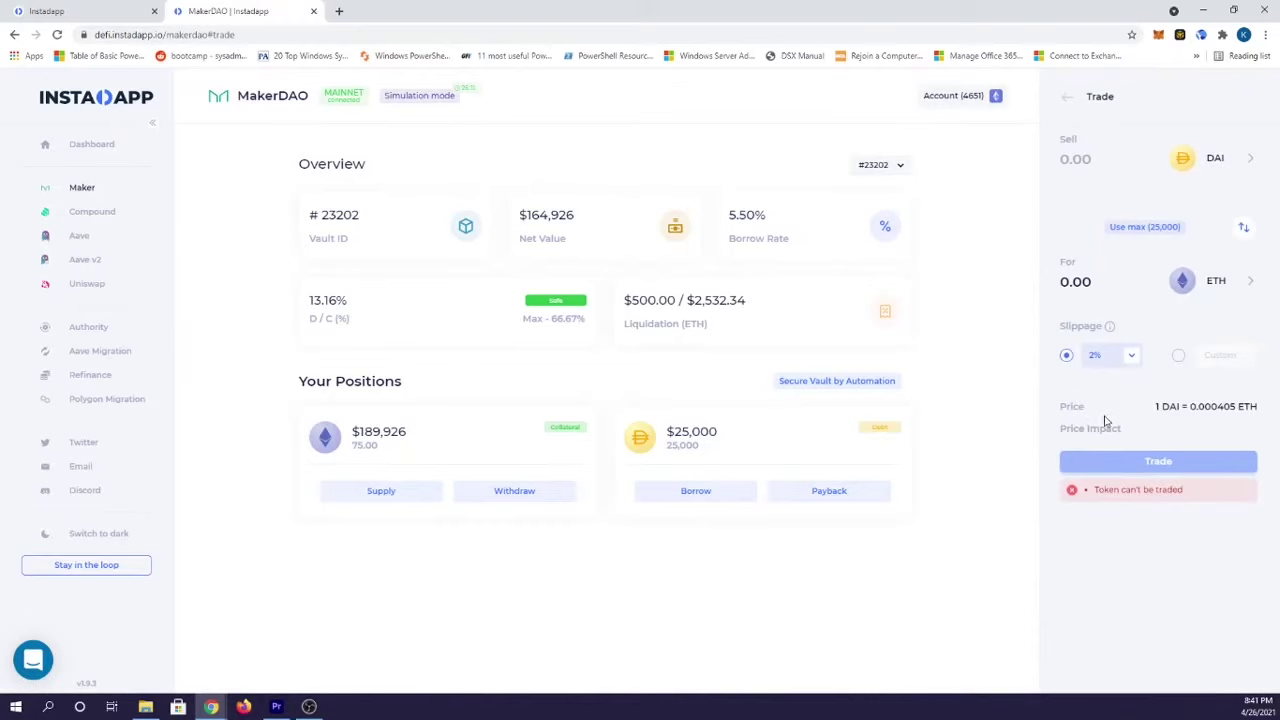
click(1067, 97)
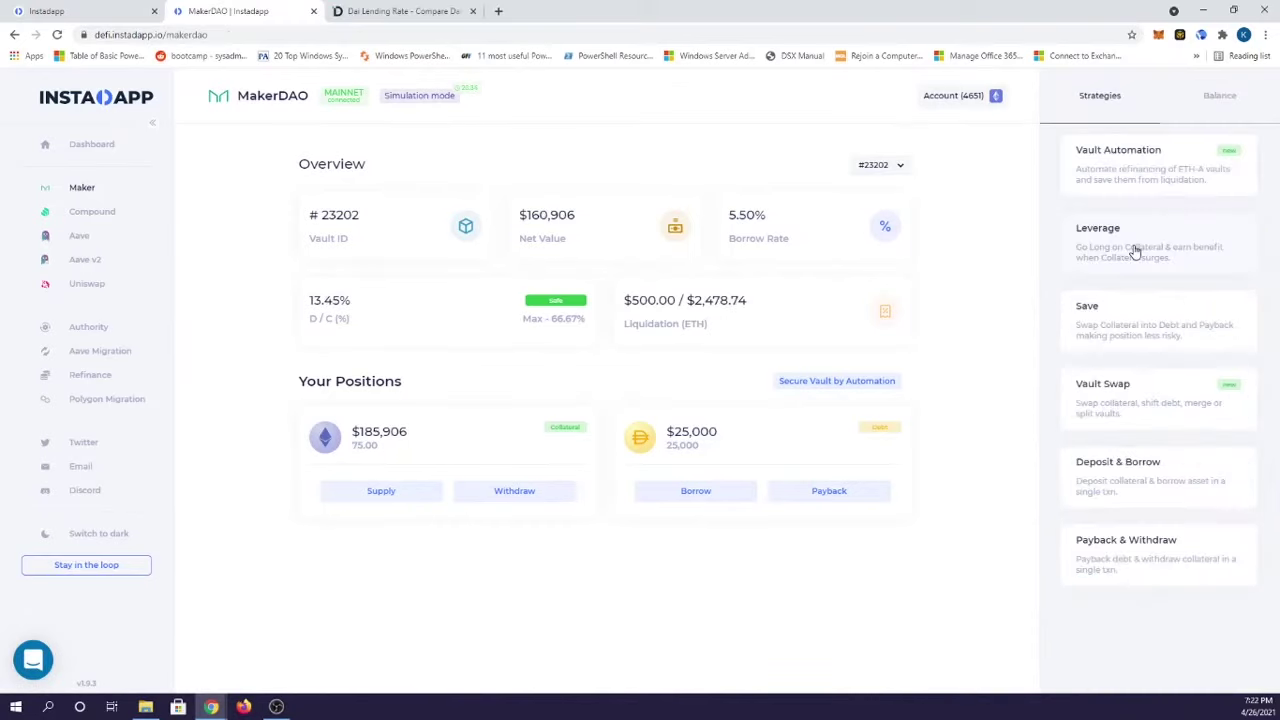
click(1135, 250)
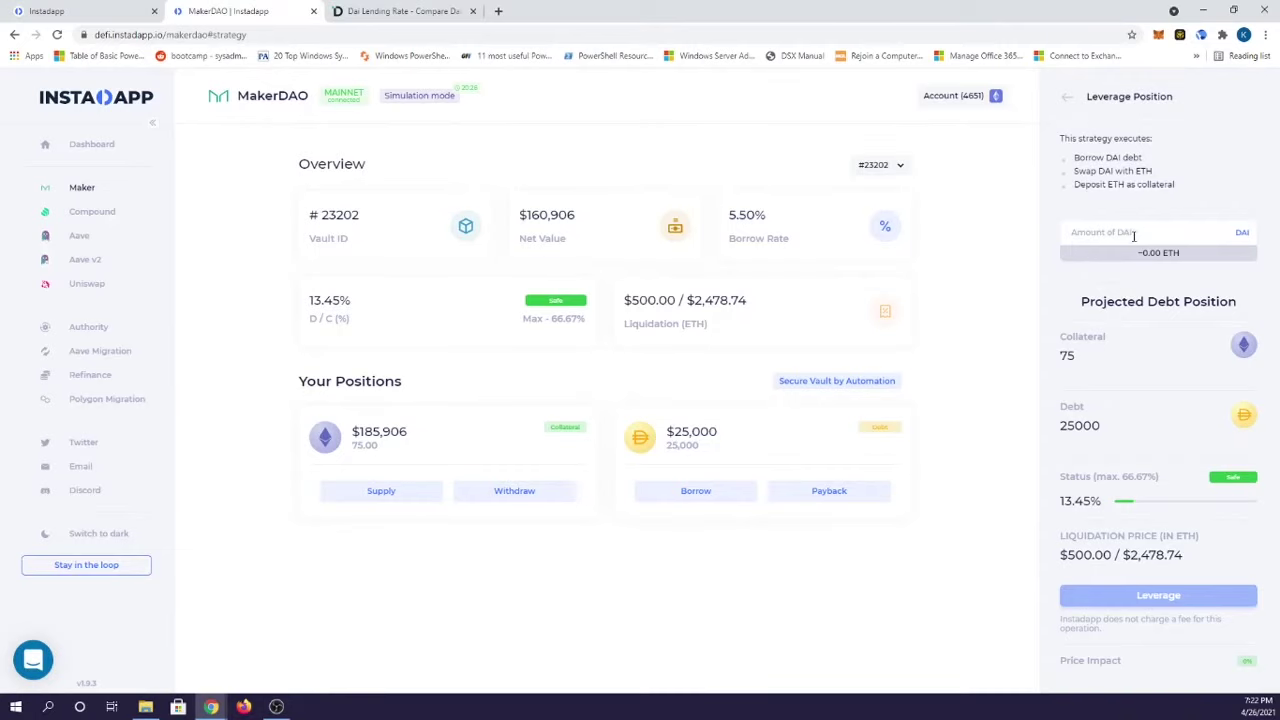
click(1067, 96)
click(88, 213)
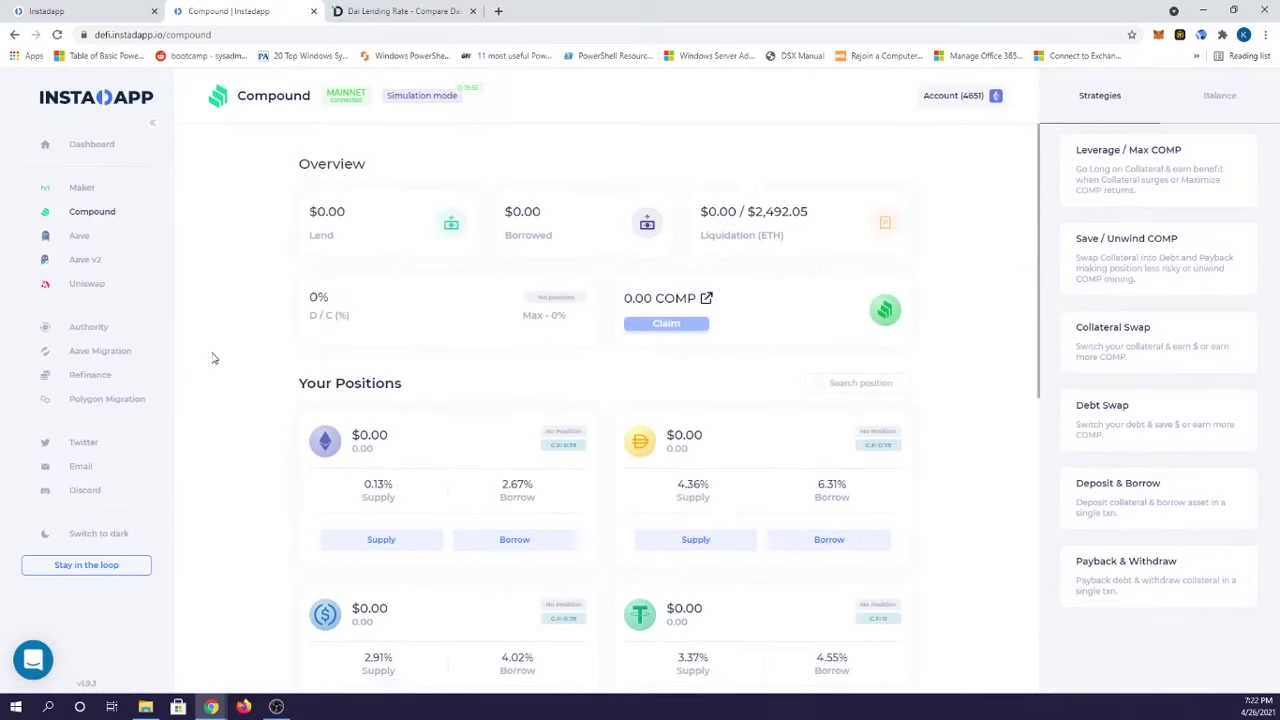
scroll(250, 352, down, 3)
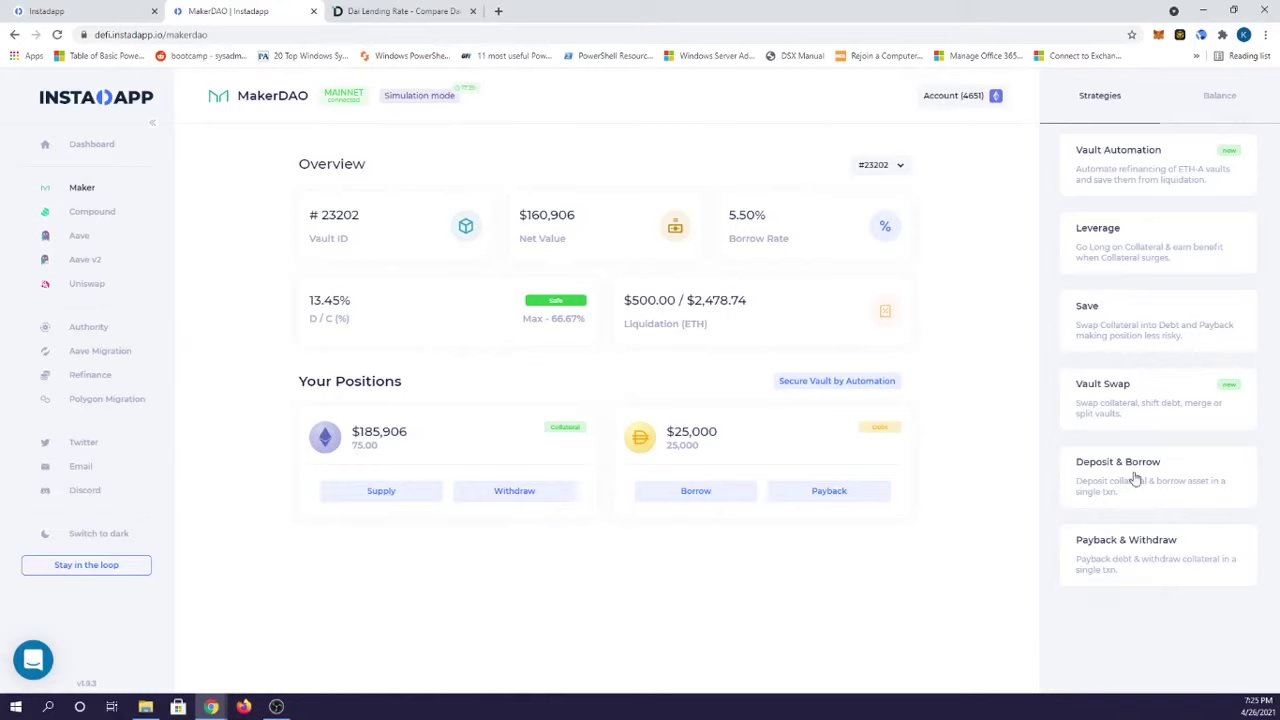
Step: Repay 25000 DAI and withdraw 75 ETH using the Payback & Withdraw strategy
click(1128, 564)
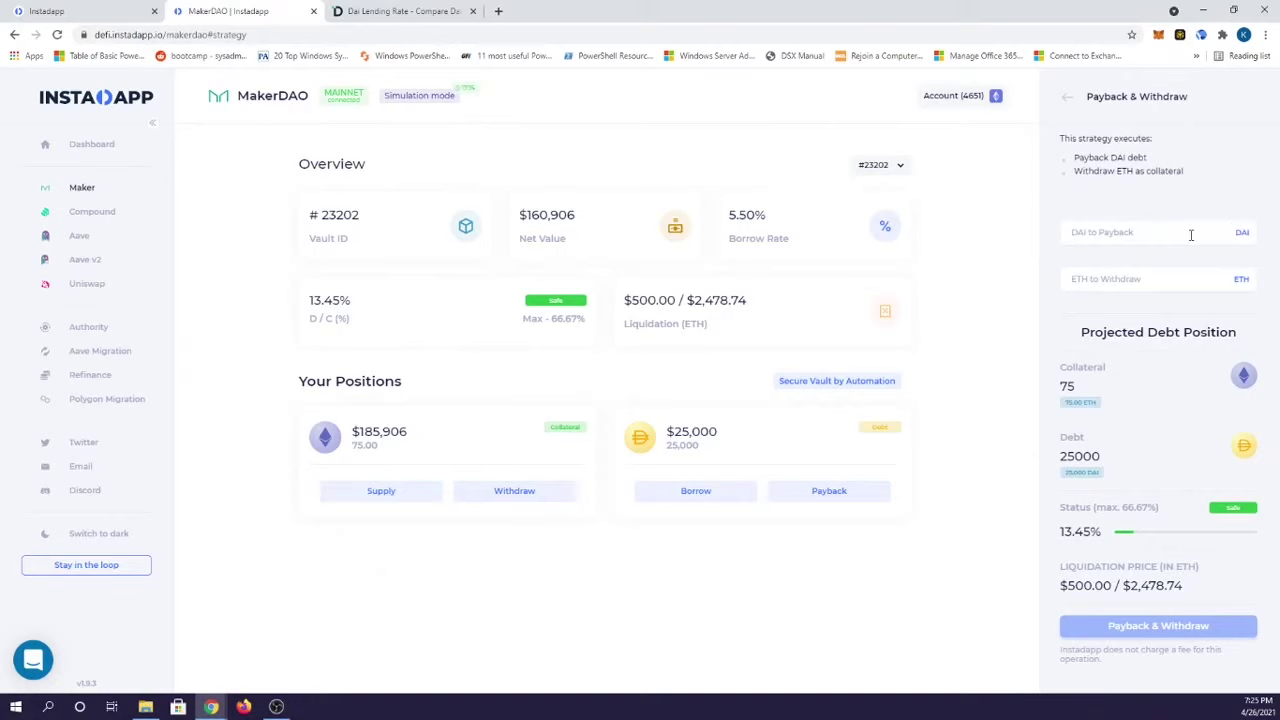
click(1151, 240)
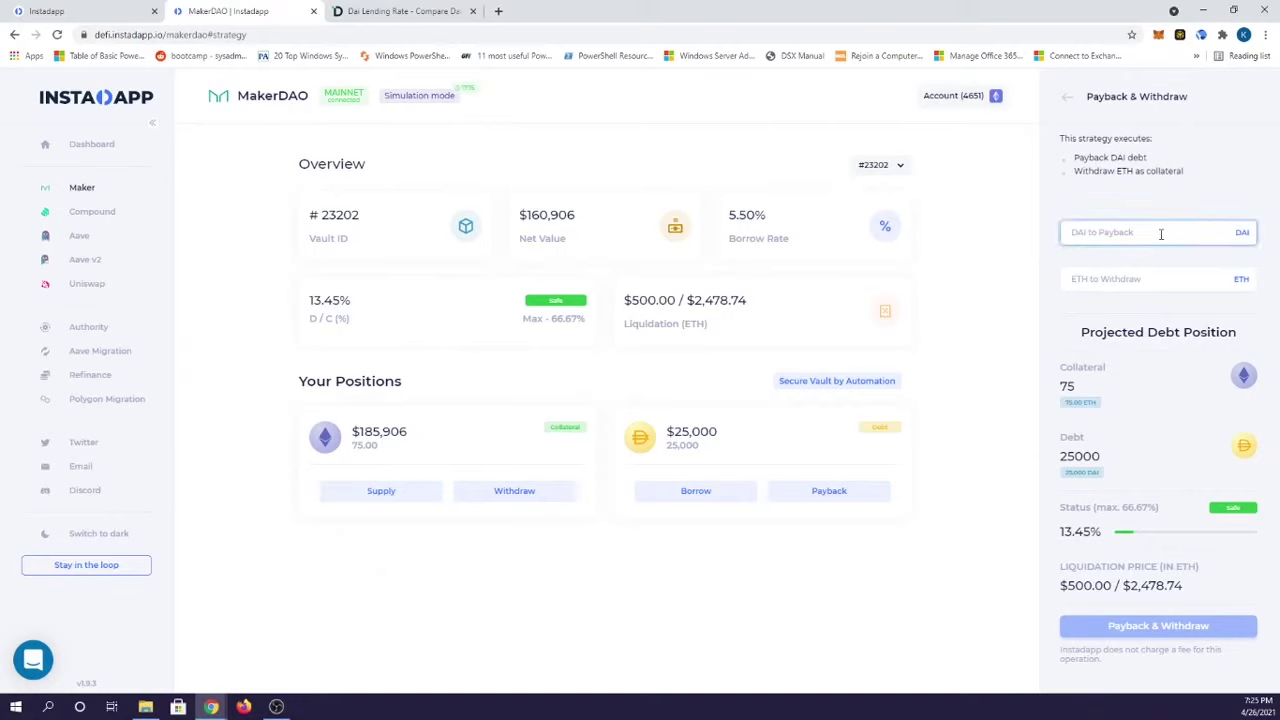
text(25000)
click(1139, 285)
text(75)
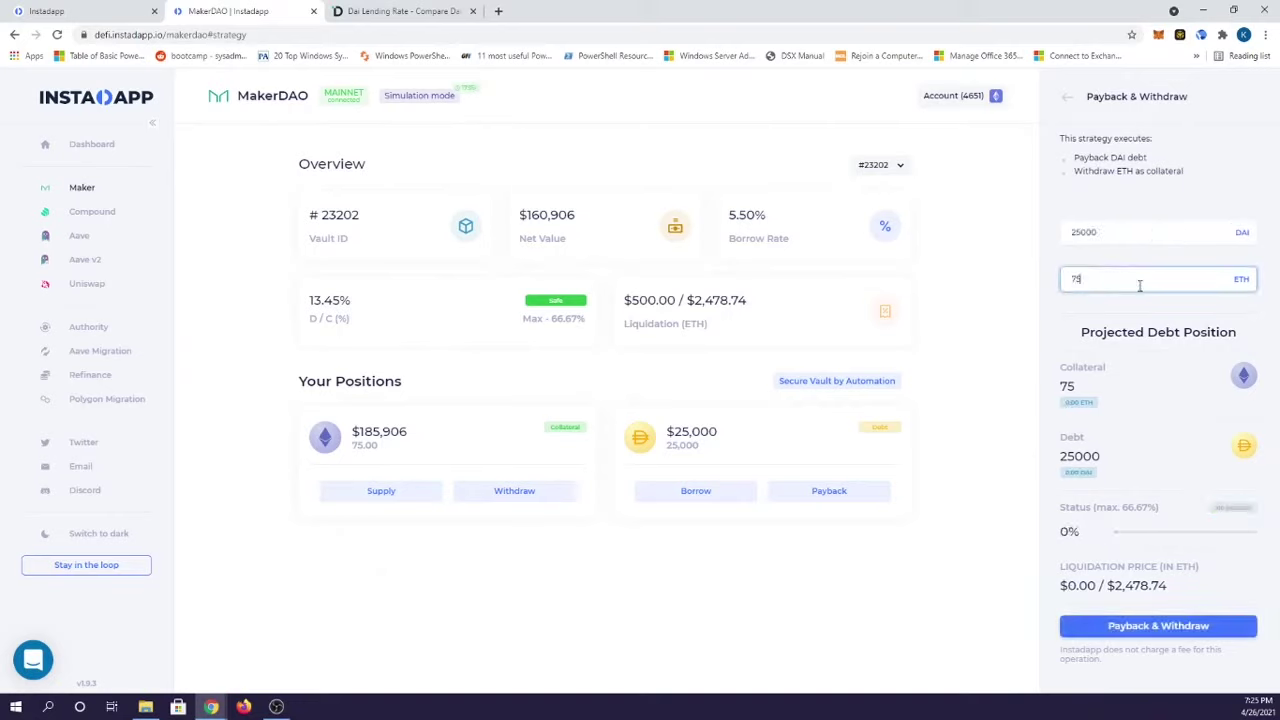
key(Return)
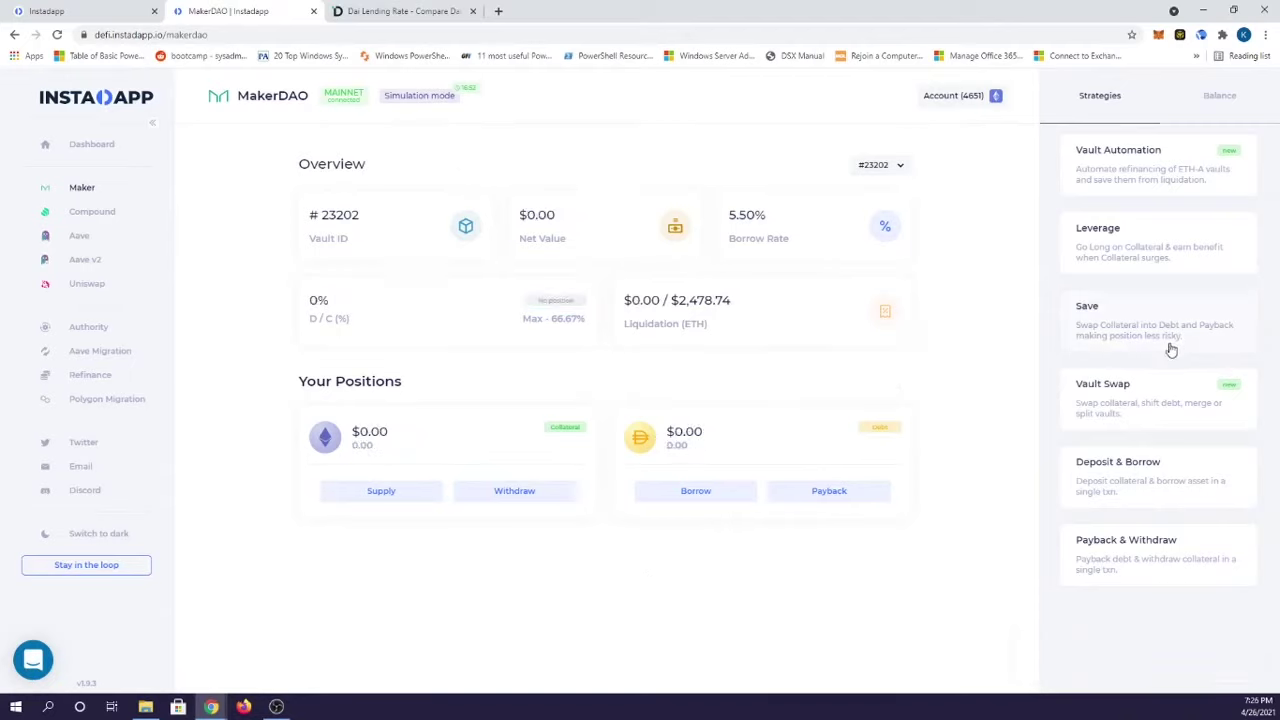
Step: Check the $252,120 wallet balance, then browse the Aave v2 asset cards and their rates
click(1219, 100)
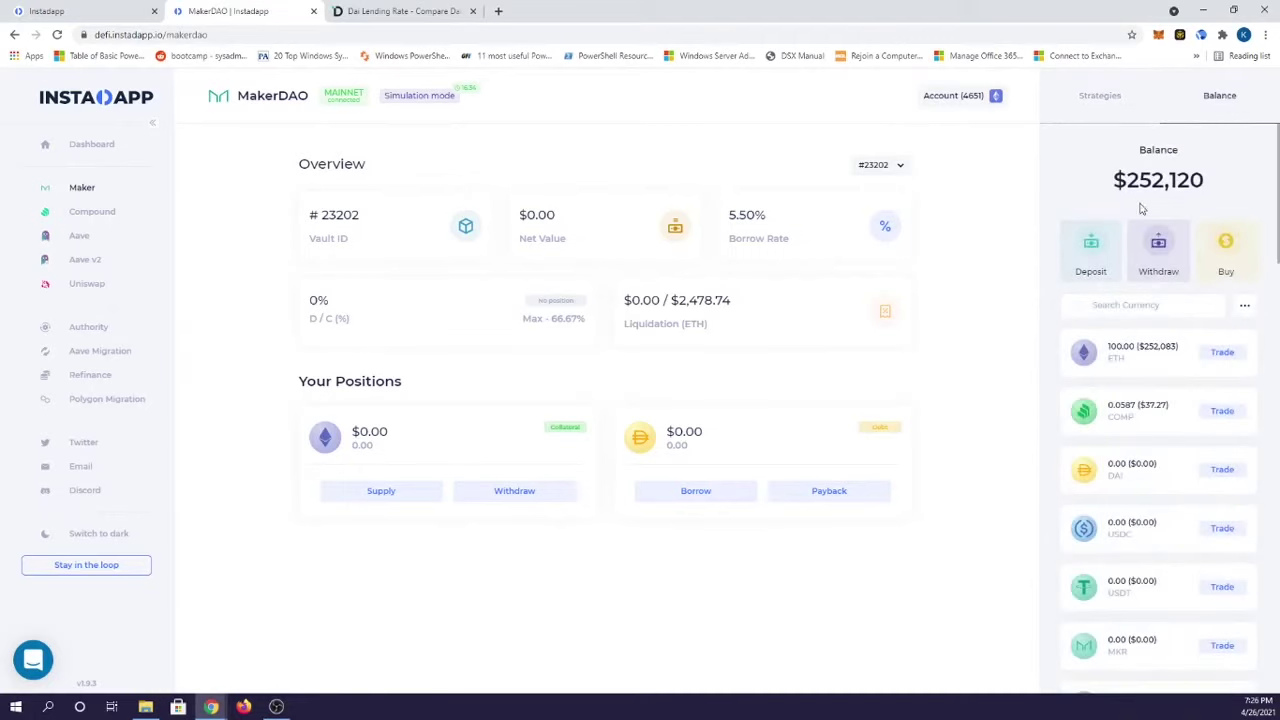
click(89, 262)
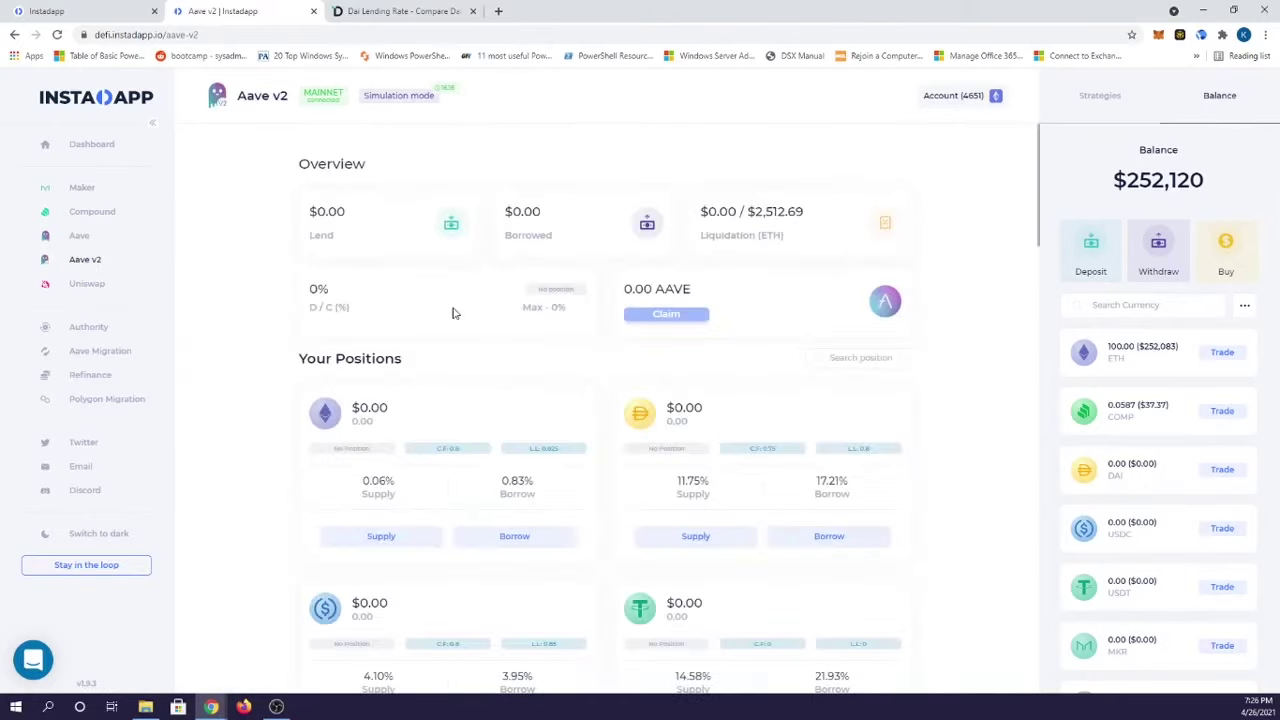
scroll(520, 390, down, 2)
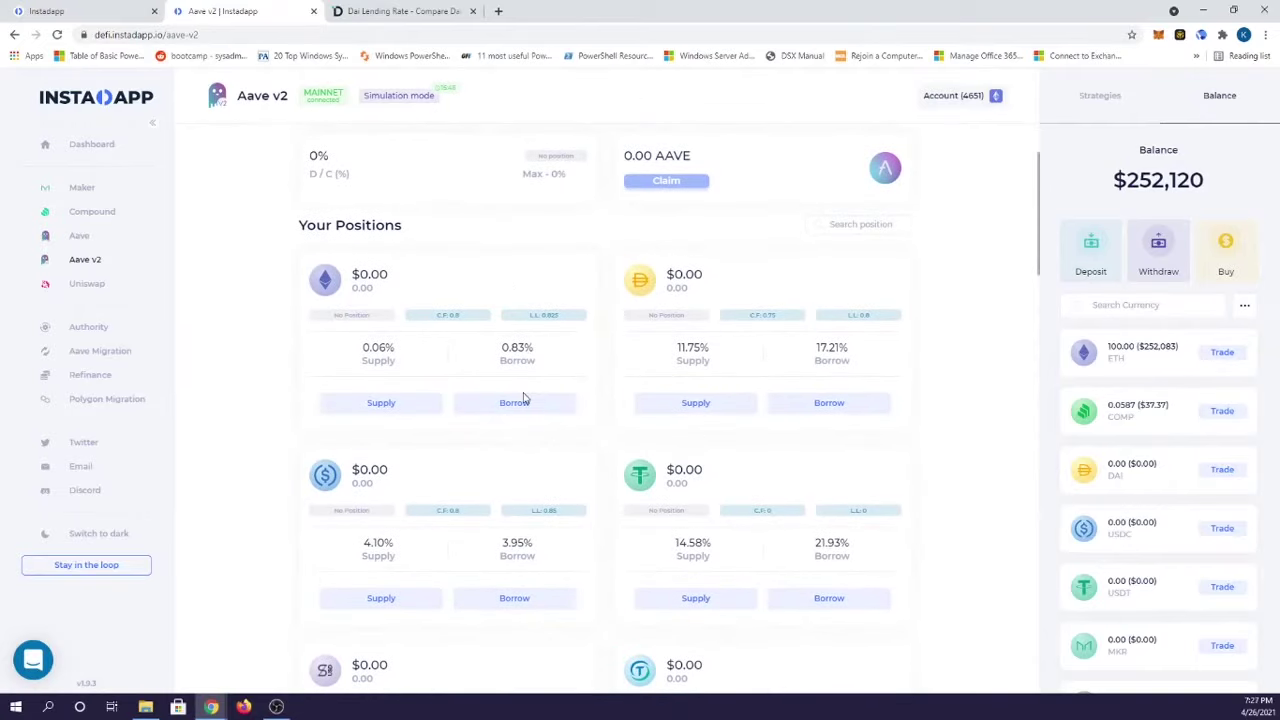
scroll(522, 398, down, 7)
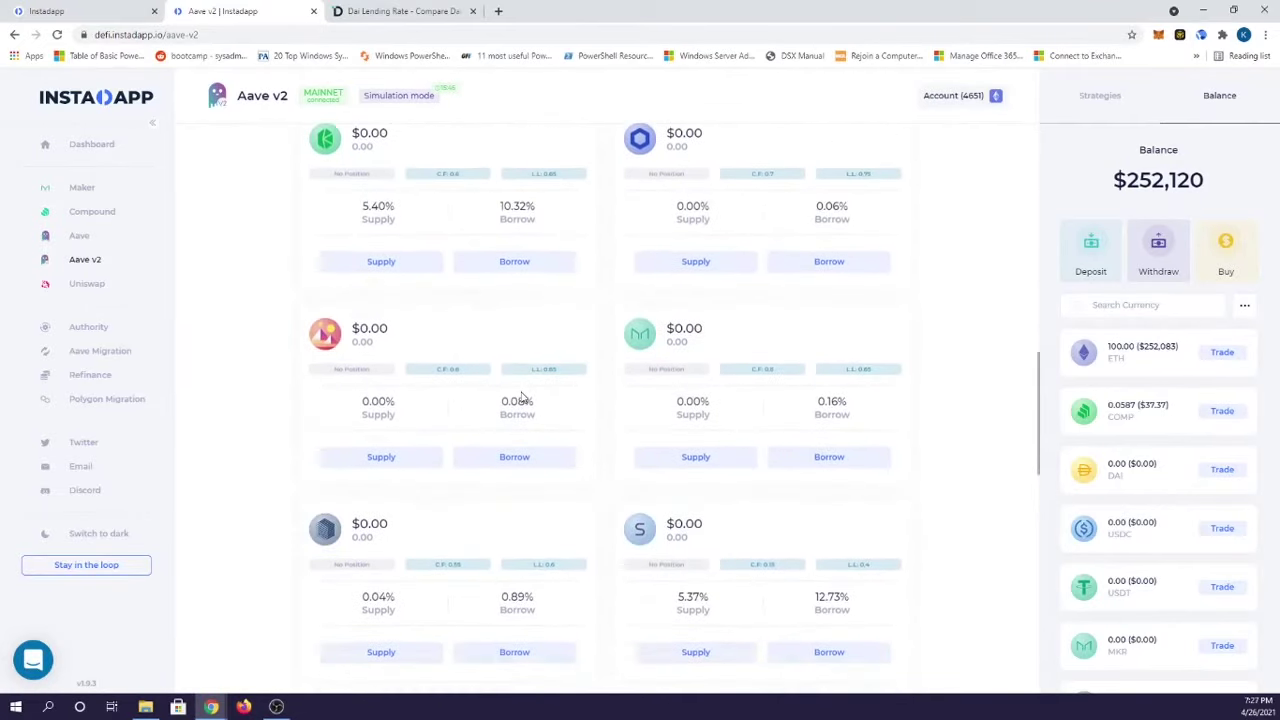
scroll(520, 398, down, 4)
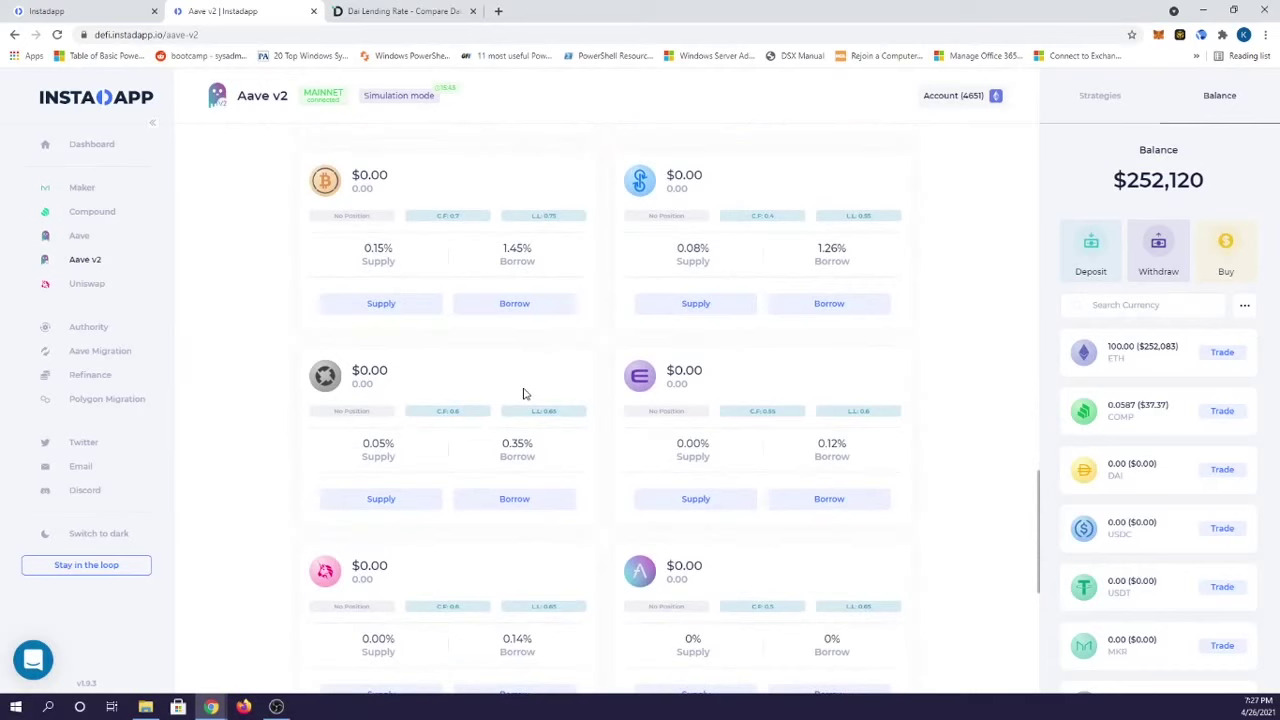
scroll(619, 270, up, 10)
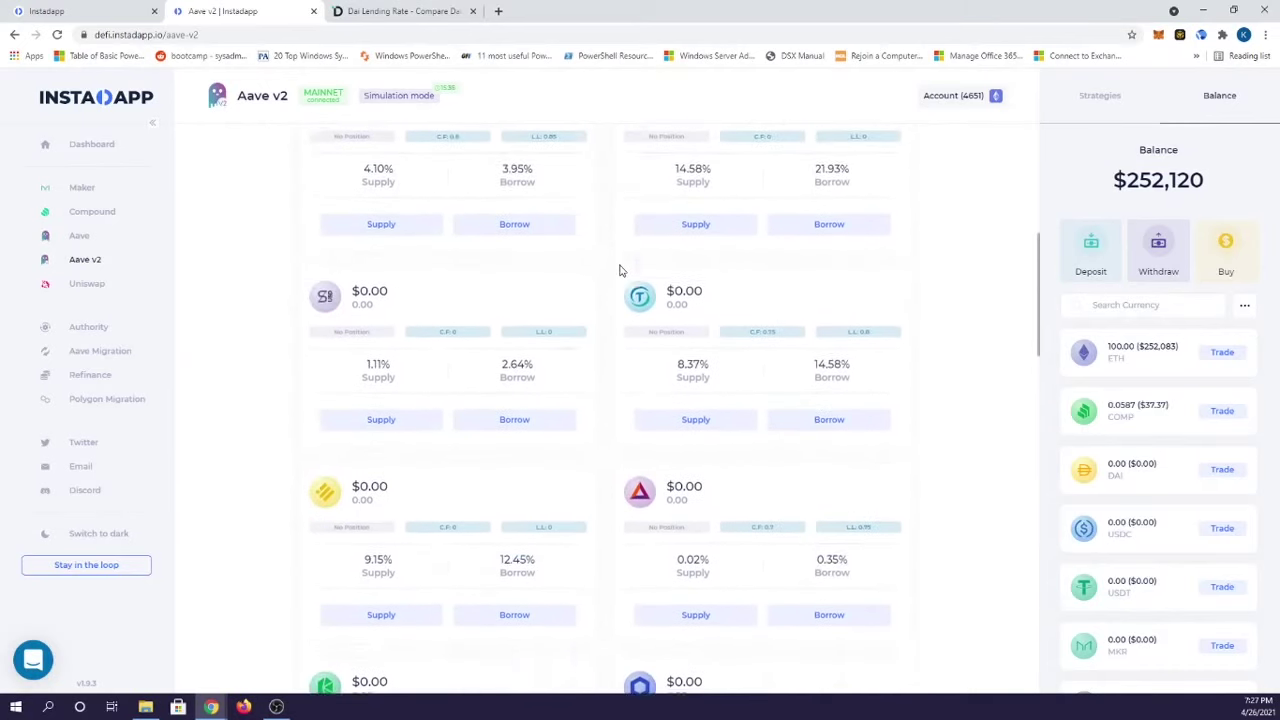
scroll(620, 272, up, 5)
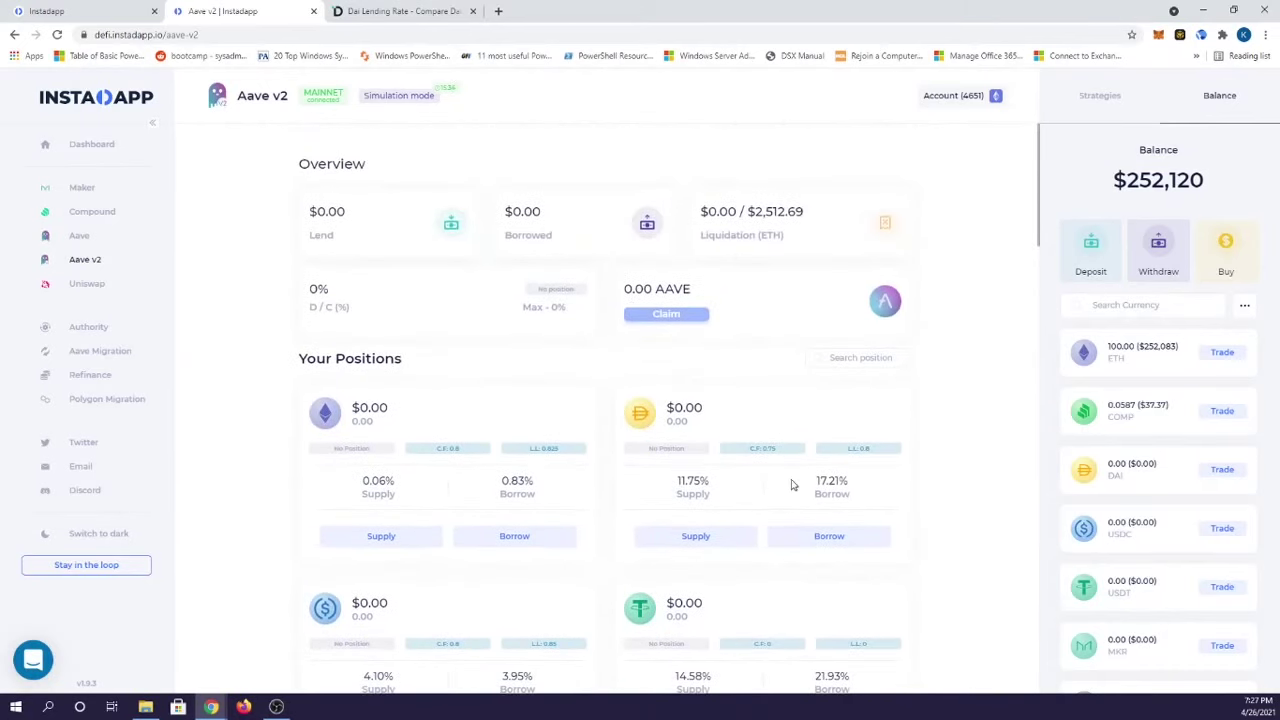
scroll(722, 518, down, 1)
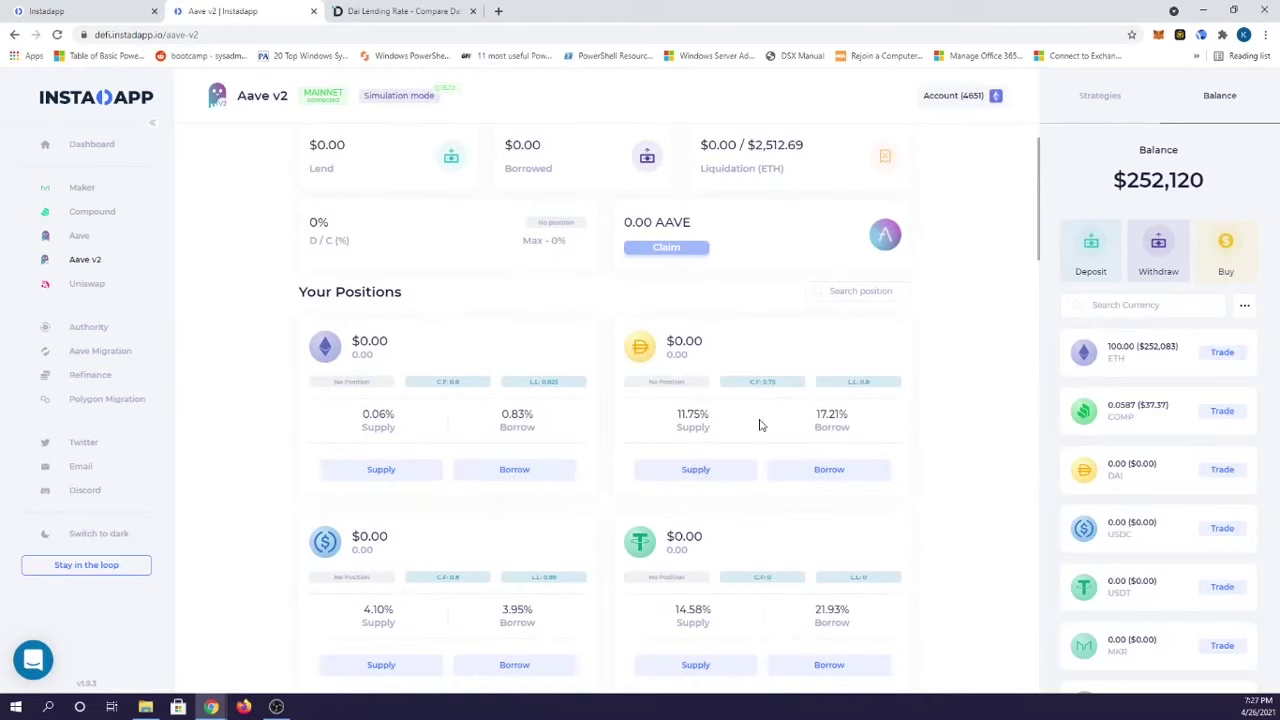
scroll(640, 390, down, 3)
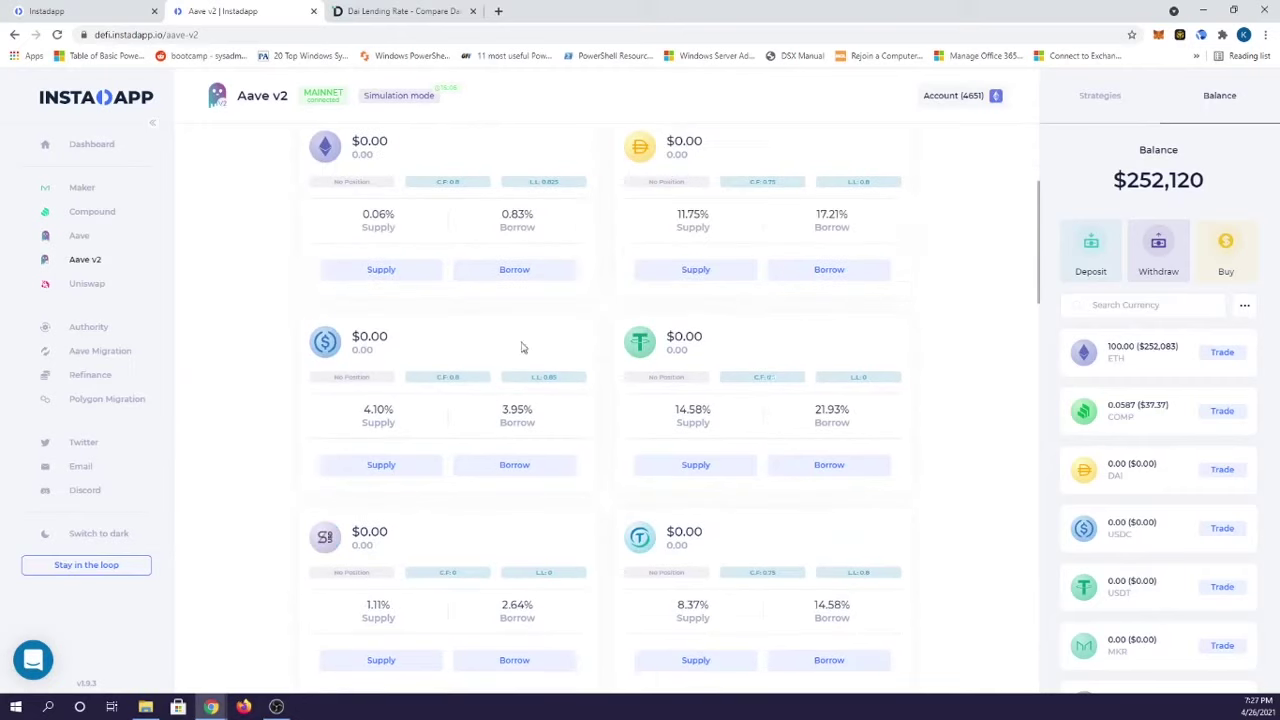
scroll(700, 368, up, 1)
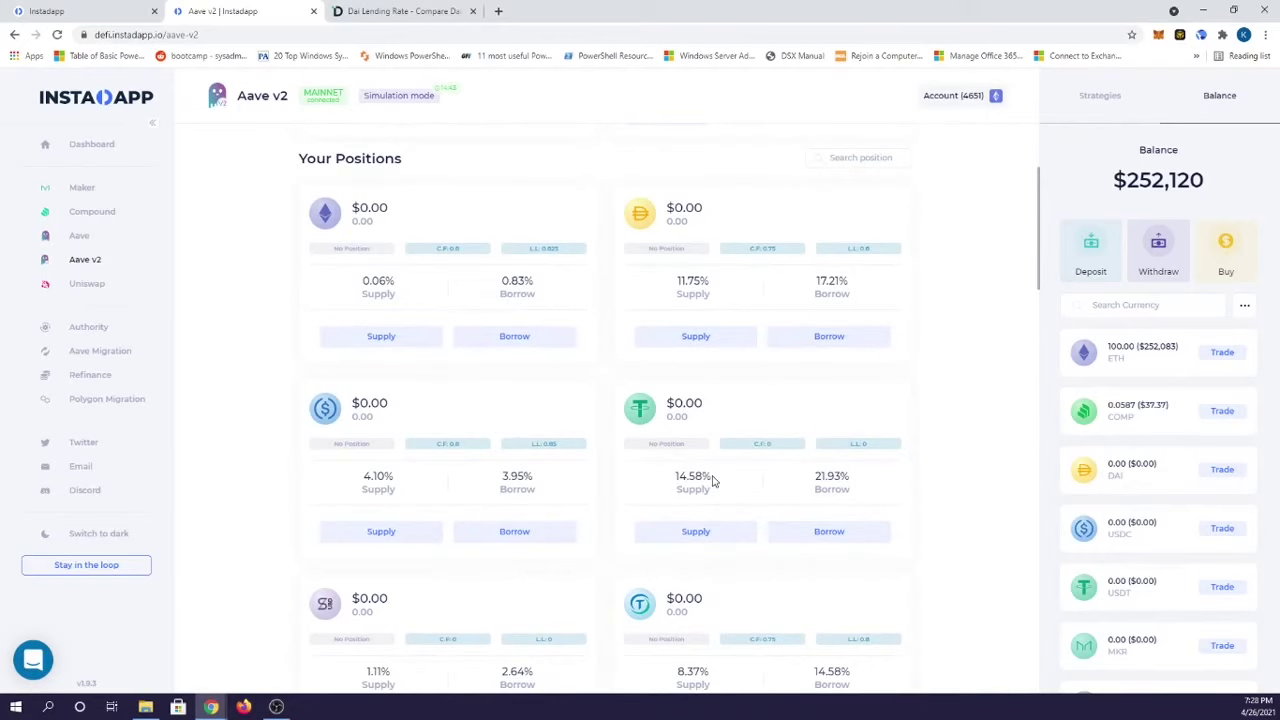
scroll(770, 348, up, 1)
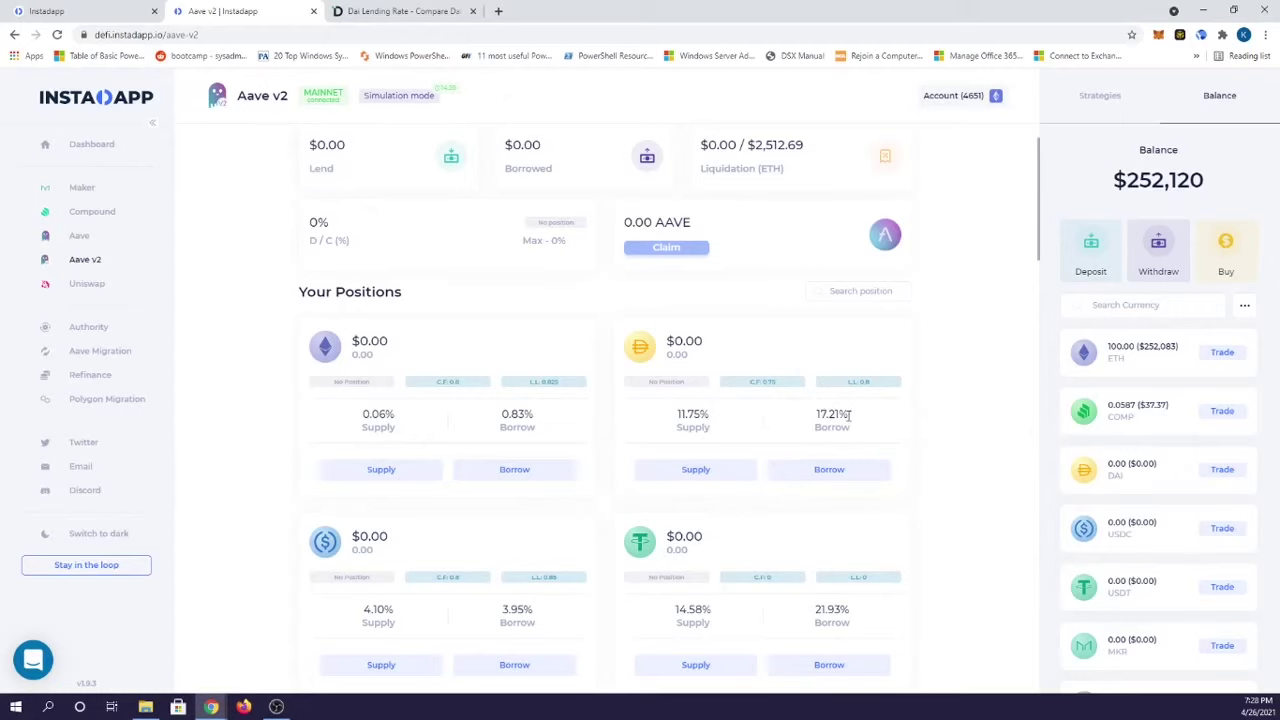
scroll(848, 414, down, 1)
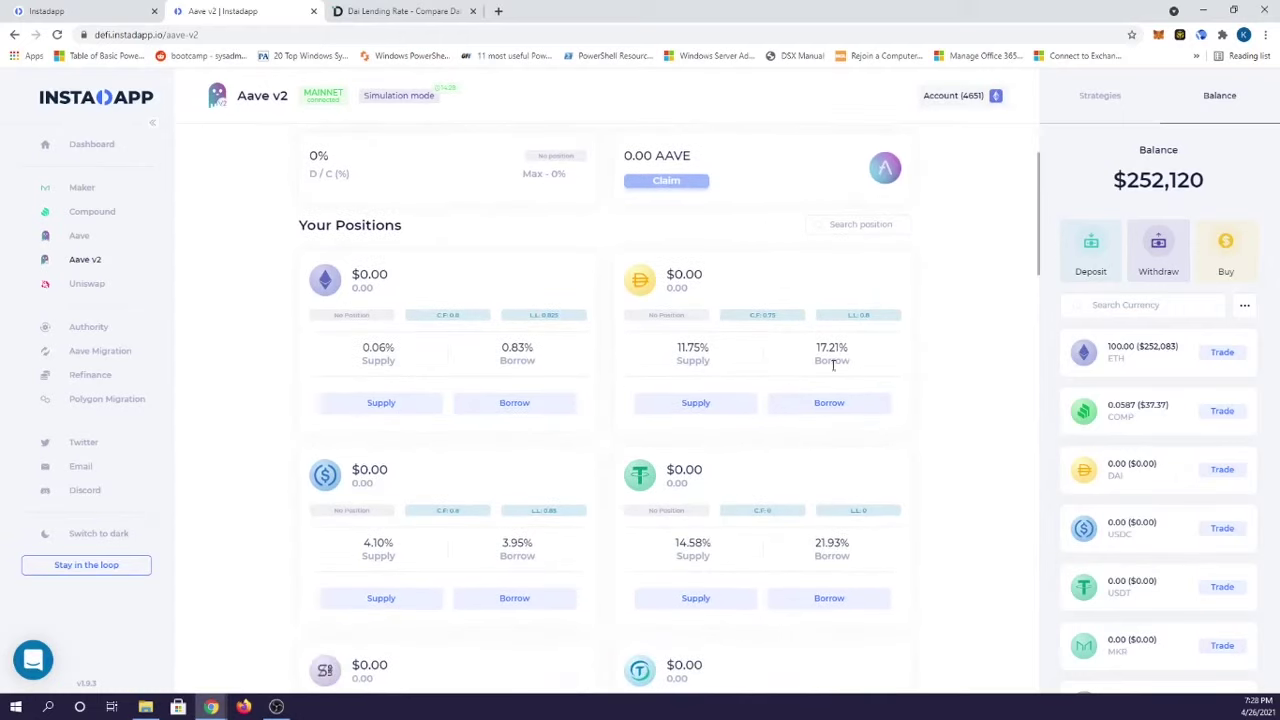
key(XF86Calculator)
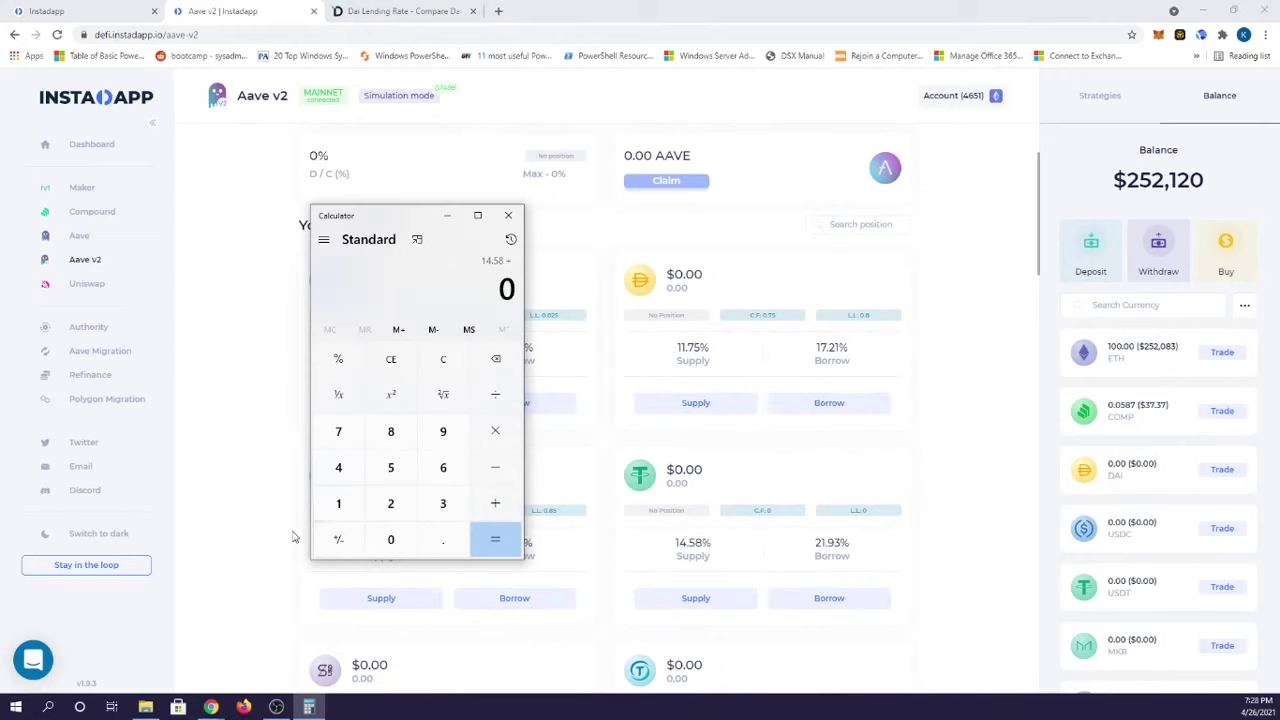
text(1)
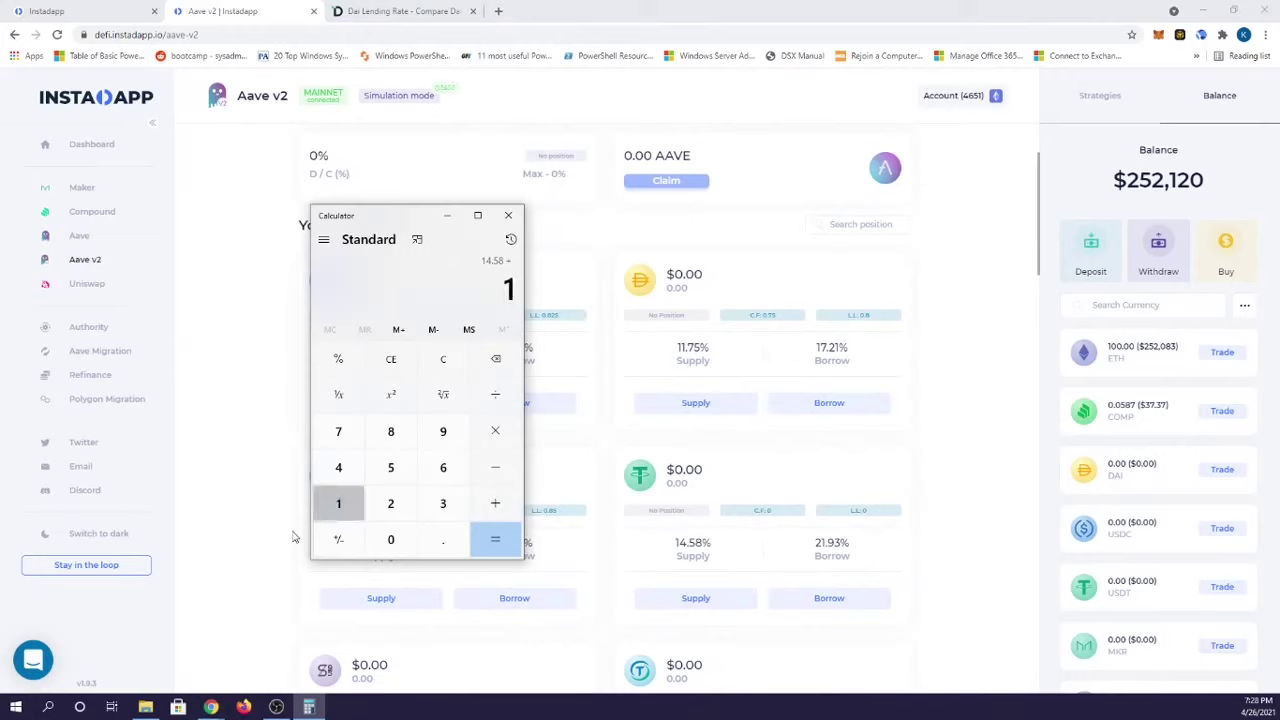
text(7.21)
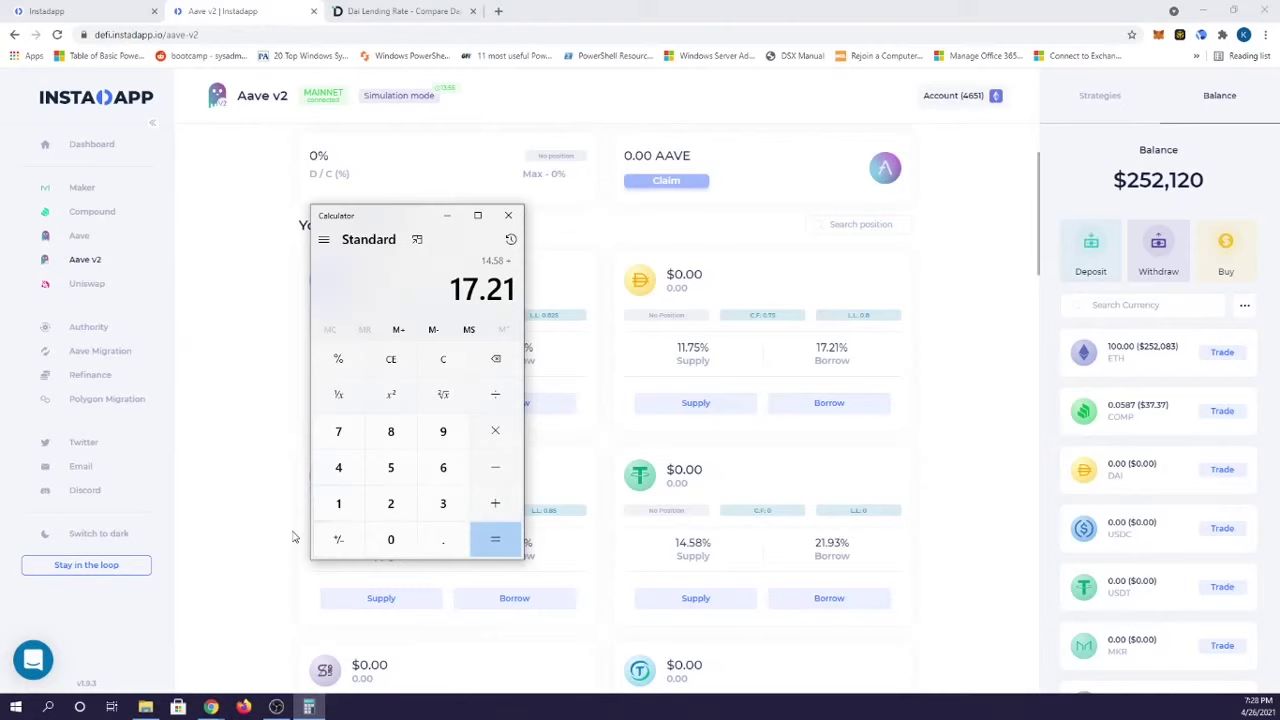
key(Return)
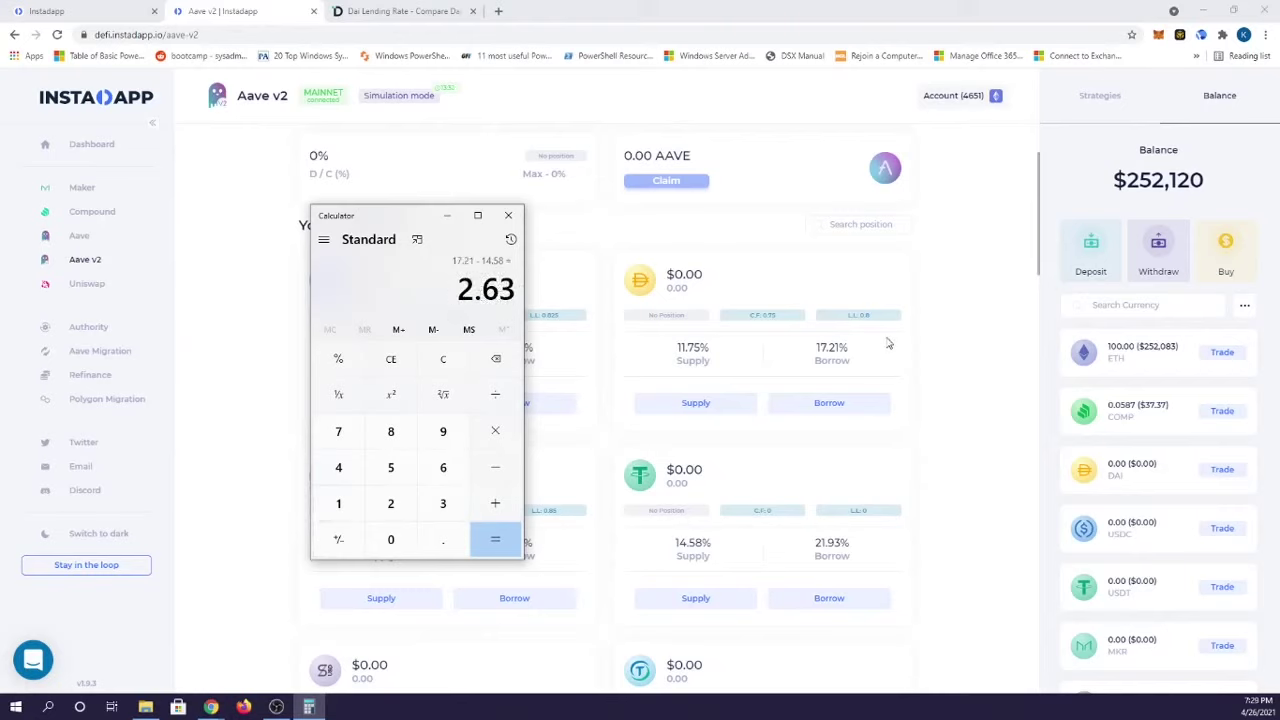
click(508, 215)
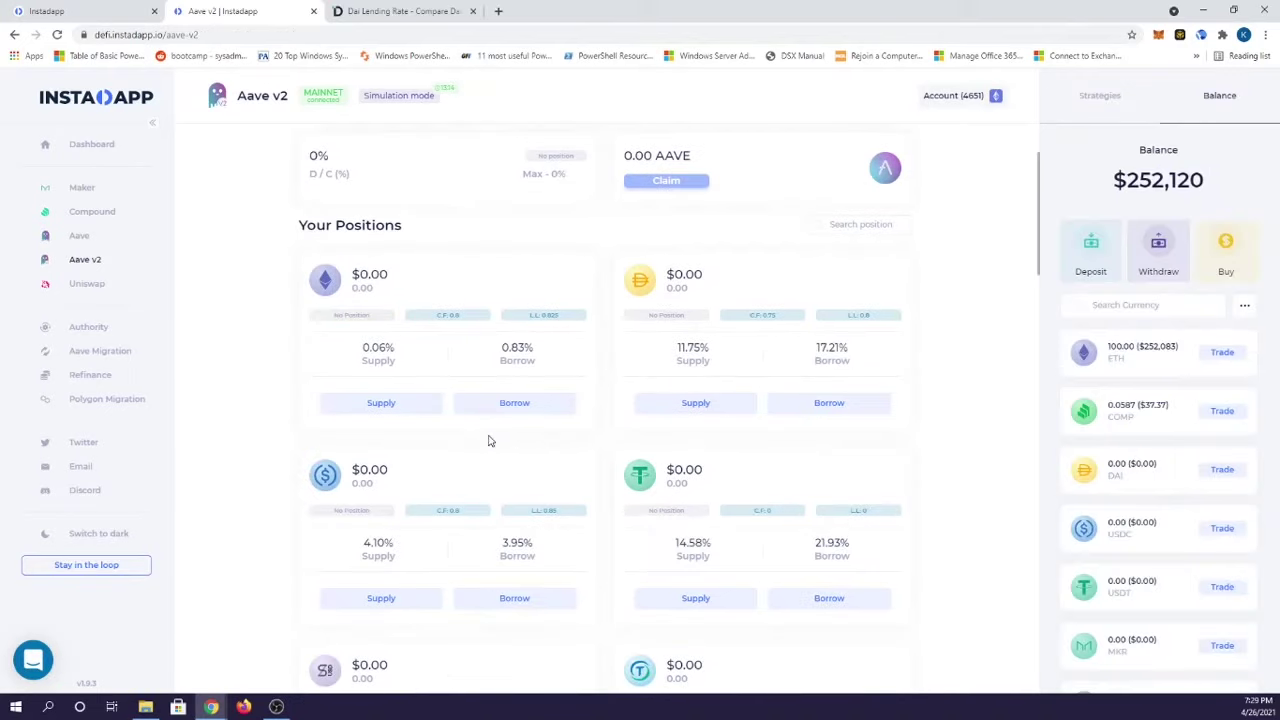
Step: Supply 50 ETH into the Aave v2 position
click(401, 409)
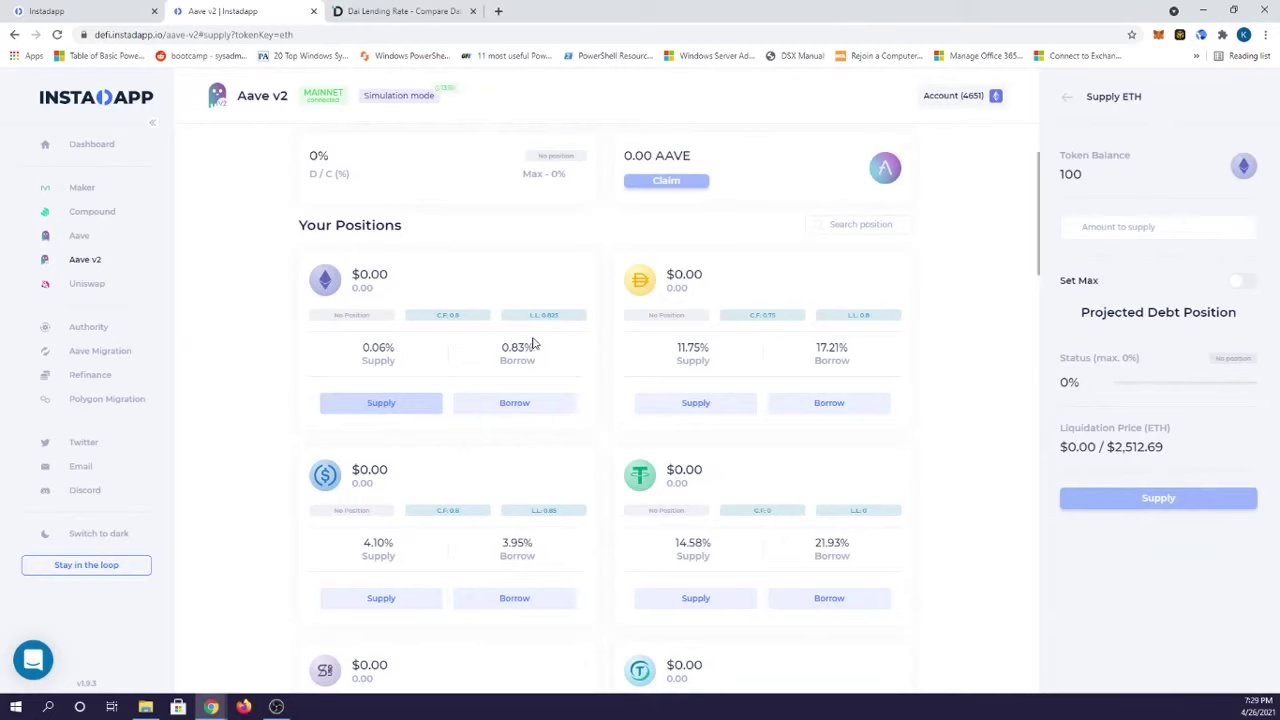
click(1142, 226)
text(50)
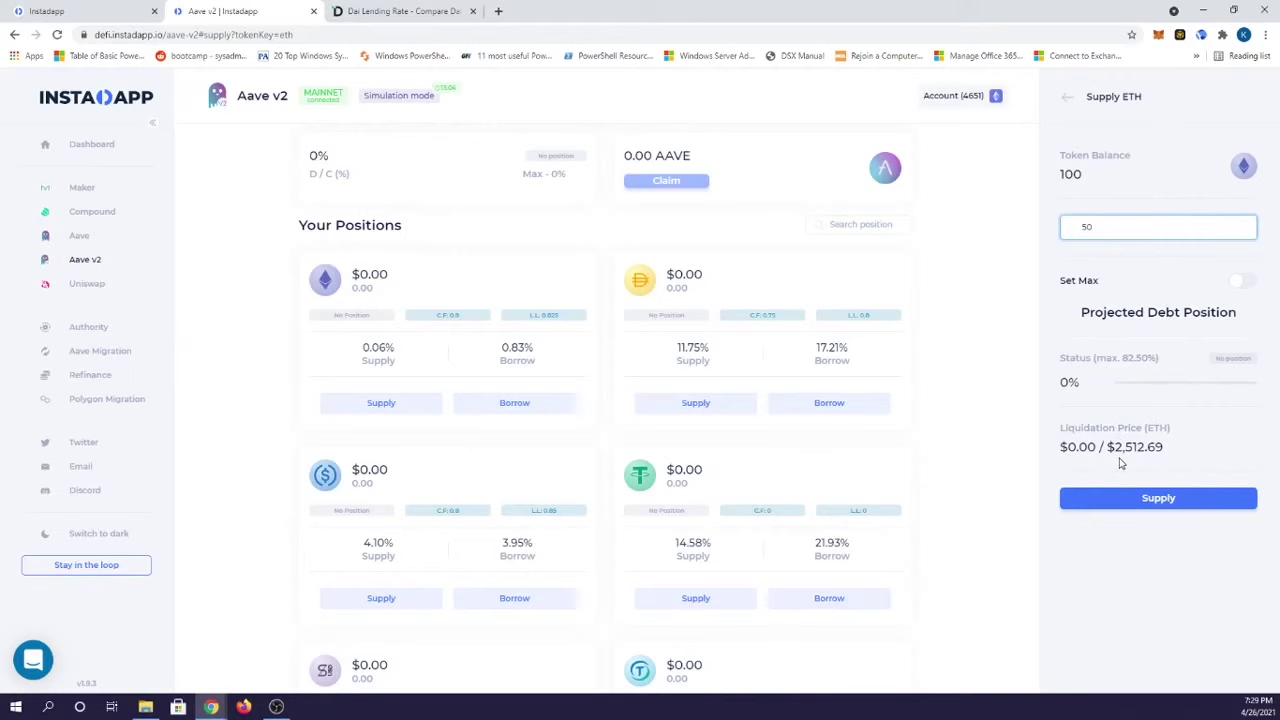
click(1123, 505)
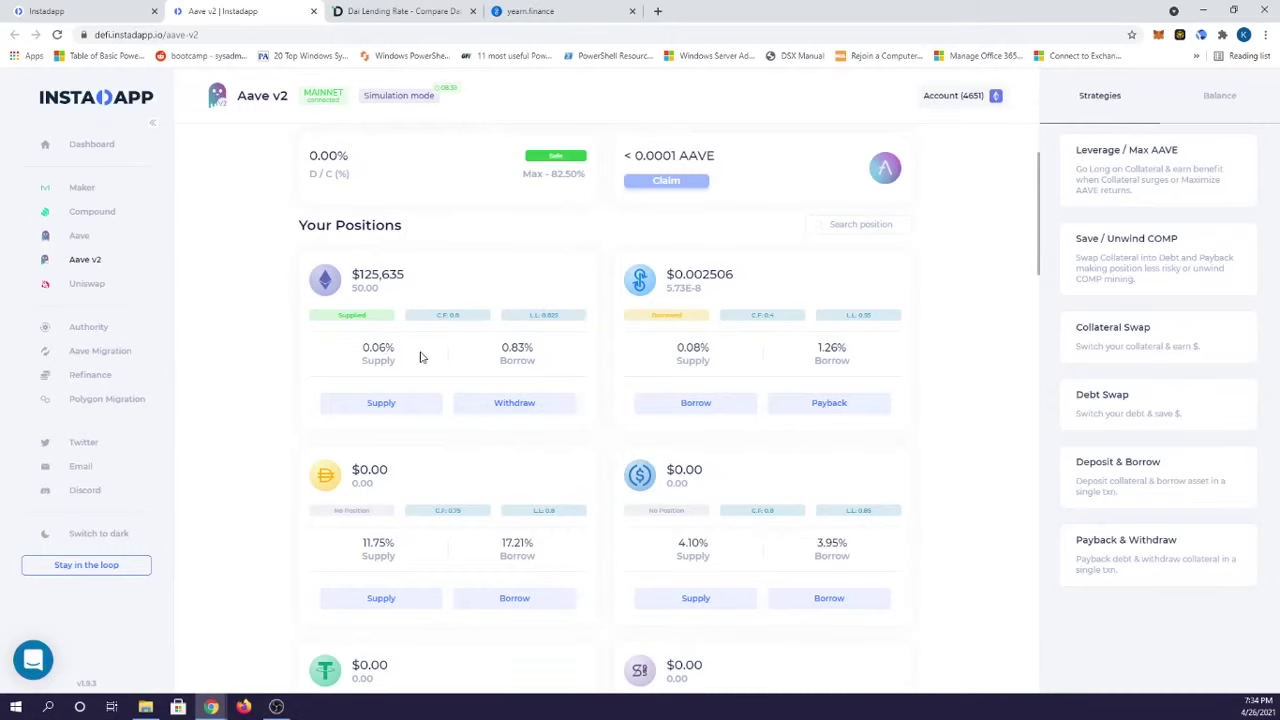
Step: Borrow 18,000 CRV on Aave v2 against the supplied ETH
scroll(420, 357, down, 12)
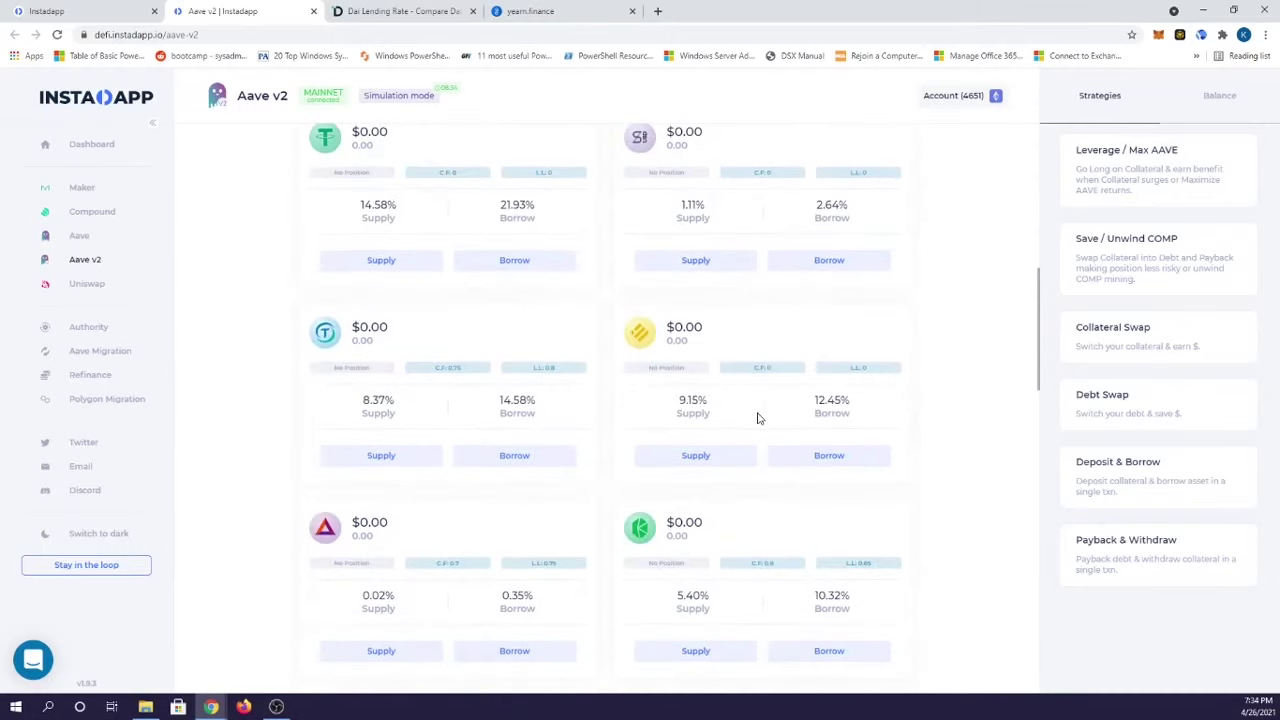
scroll(500, 400, down, 5)
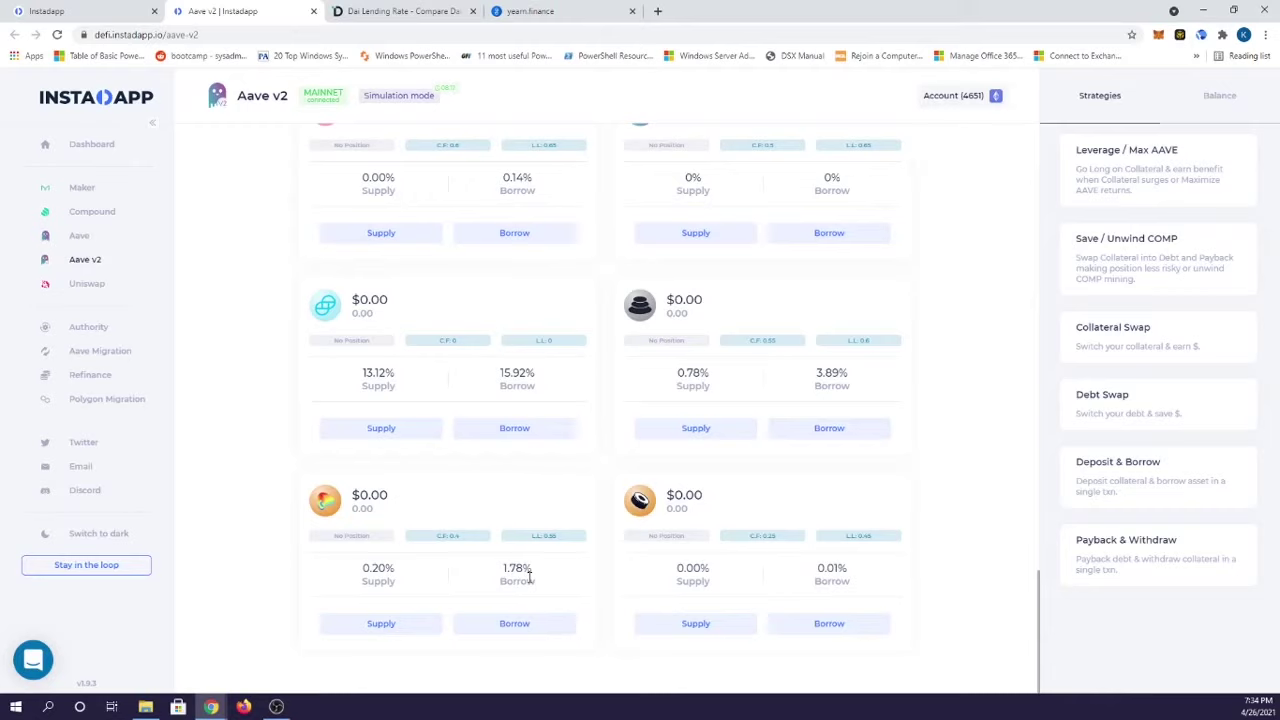
click(507, 625)
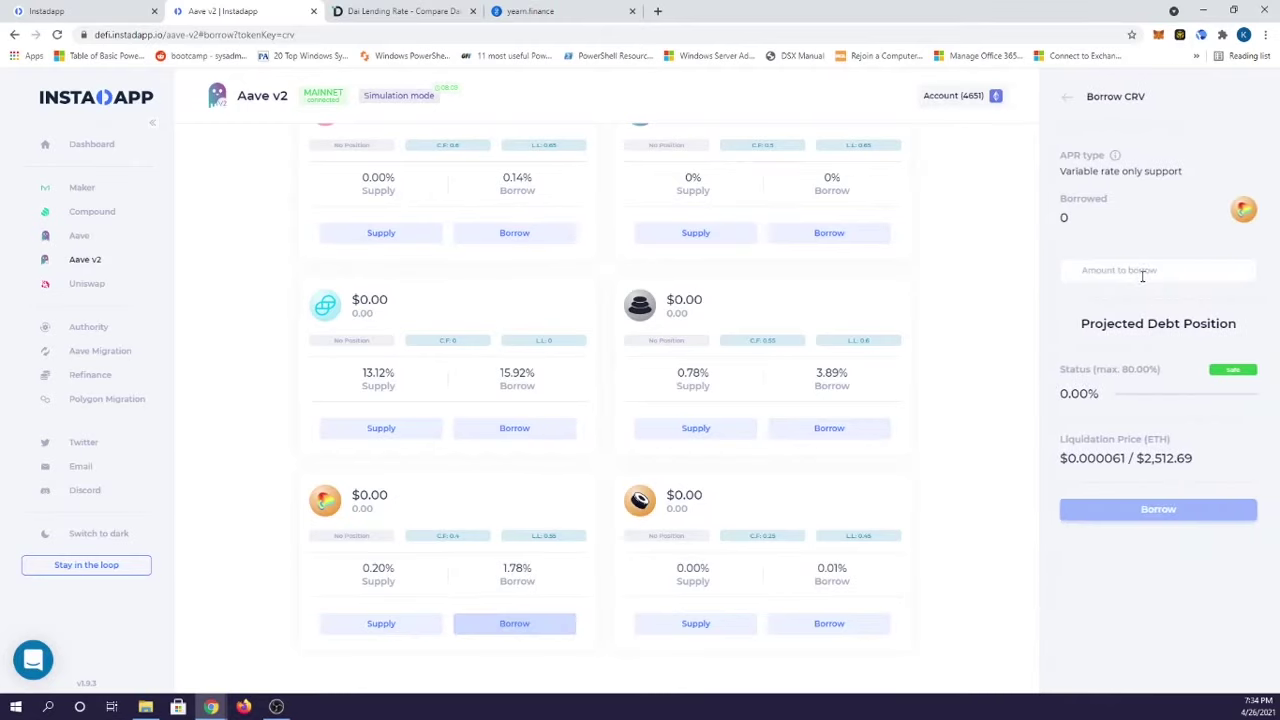
click(1139, 271)
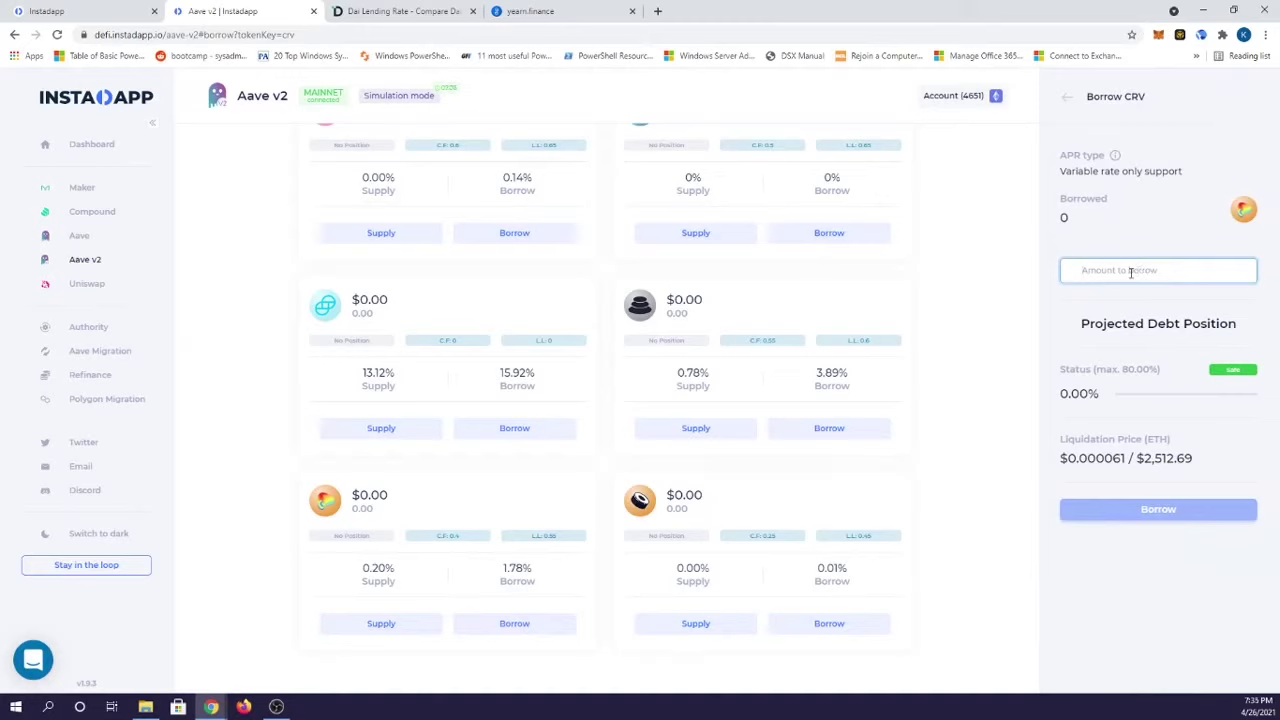
text(18000)
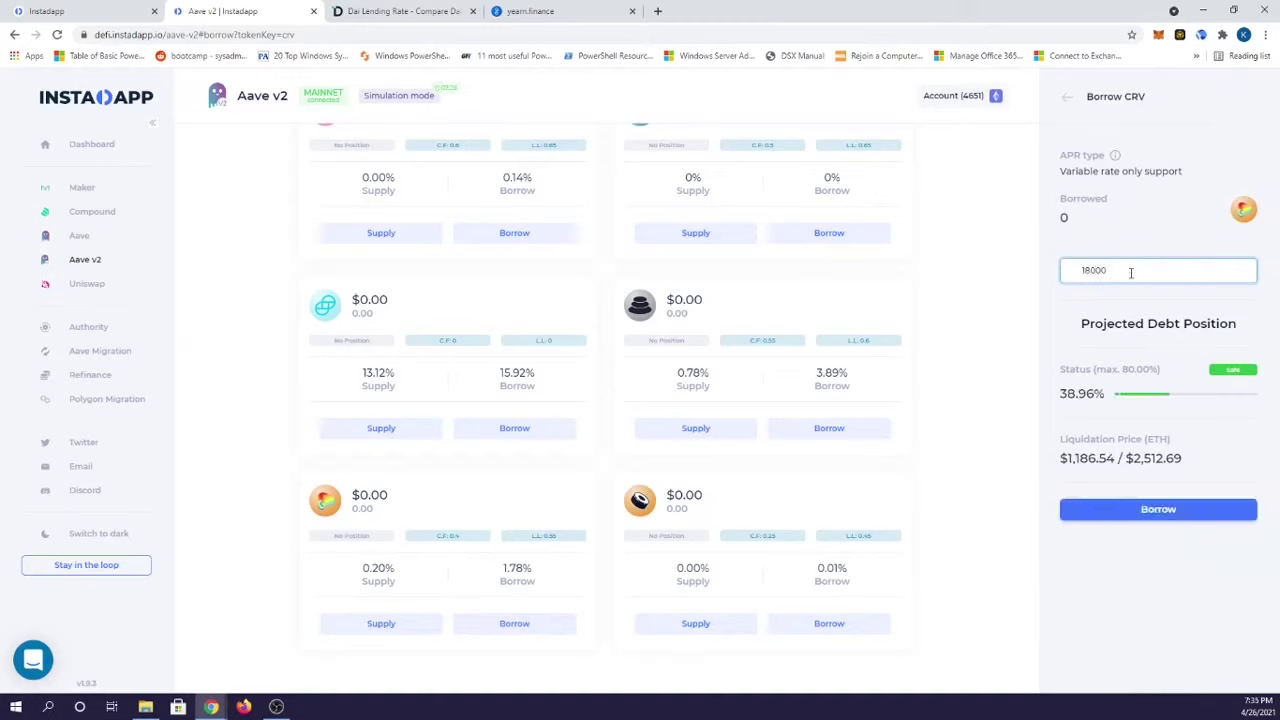
click(1158, 509)
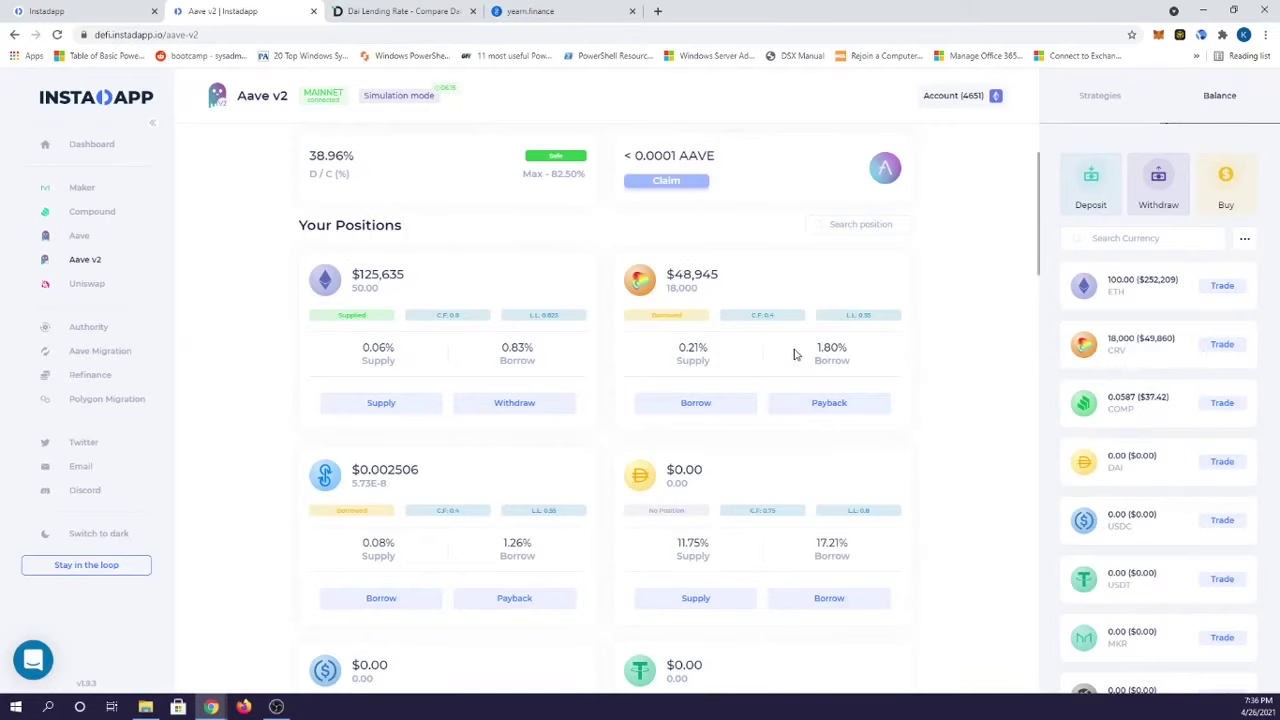
scroll(794, 354, down, 15)
Step: On yearn.finance, open the vaults list and expand the yveCRV vault's deposit details
click(519, 8)
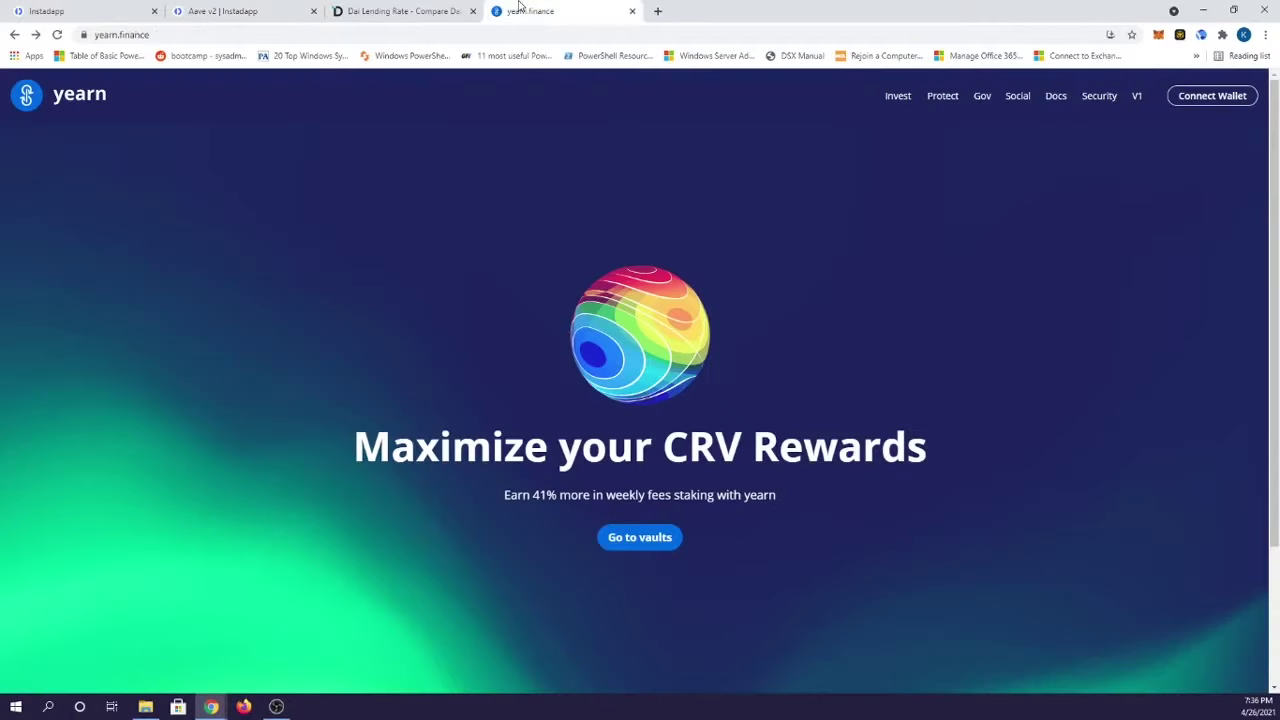
click(640, 538)
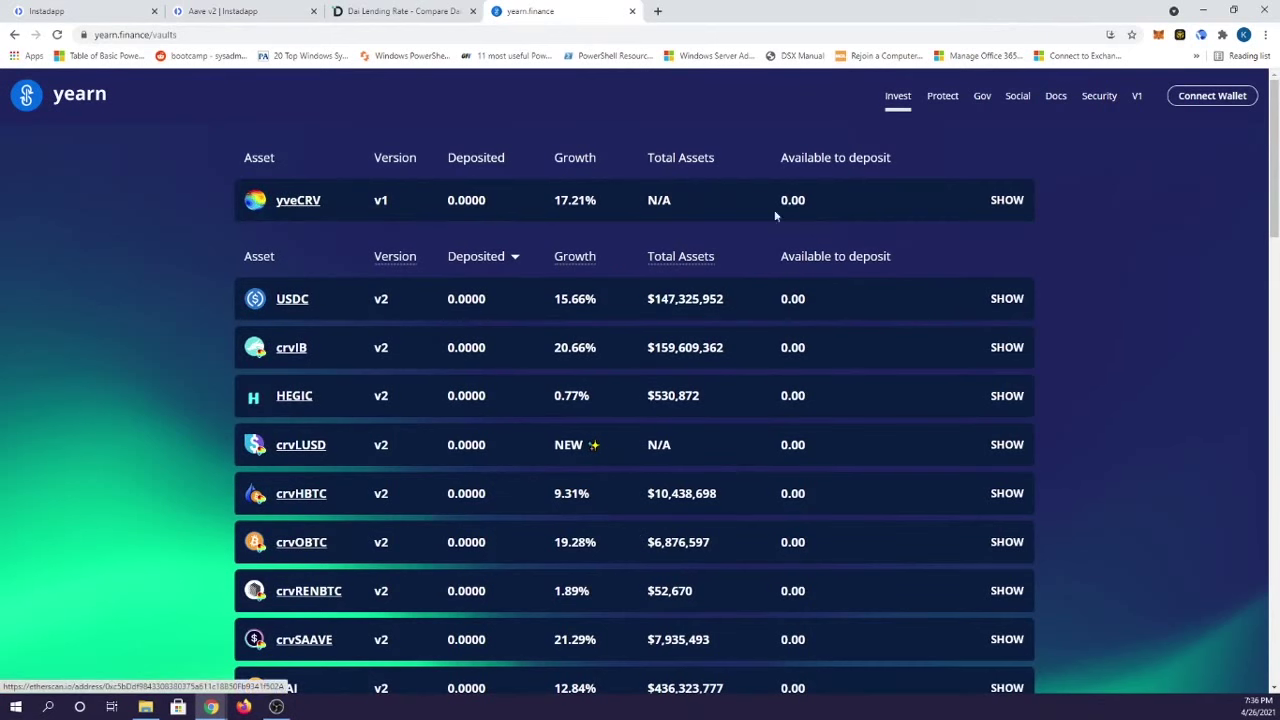
click(1003, 200)
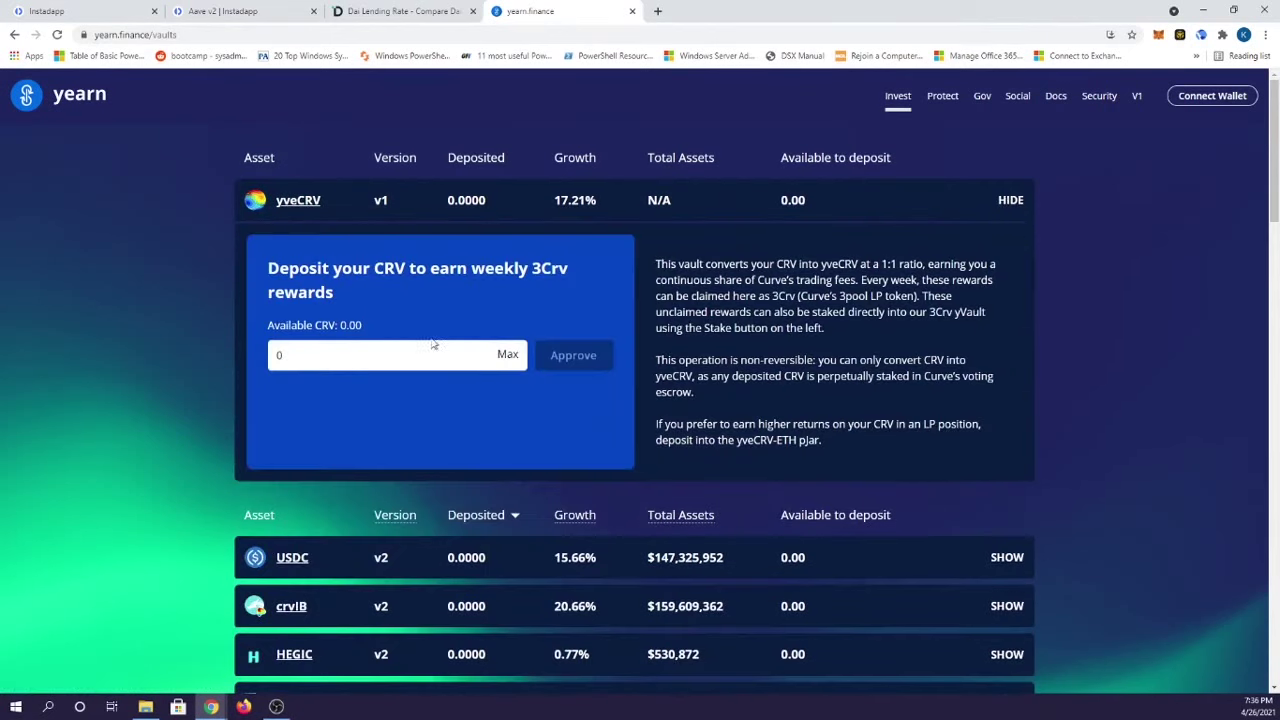
click(372, 352)
Step: Use the Calculator to subtract the 1.8% borrow rate from the 17.21% yveCRV yield, giving 15.41
mouse_move(599, 207)
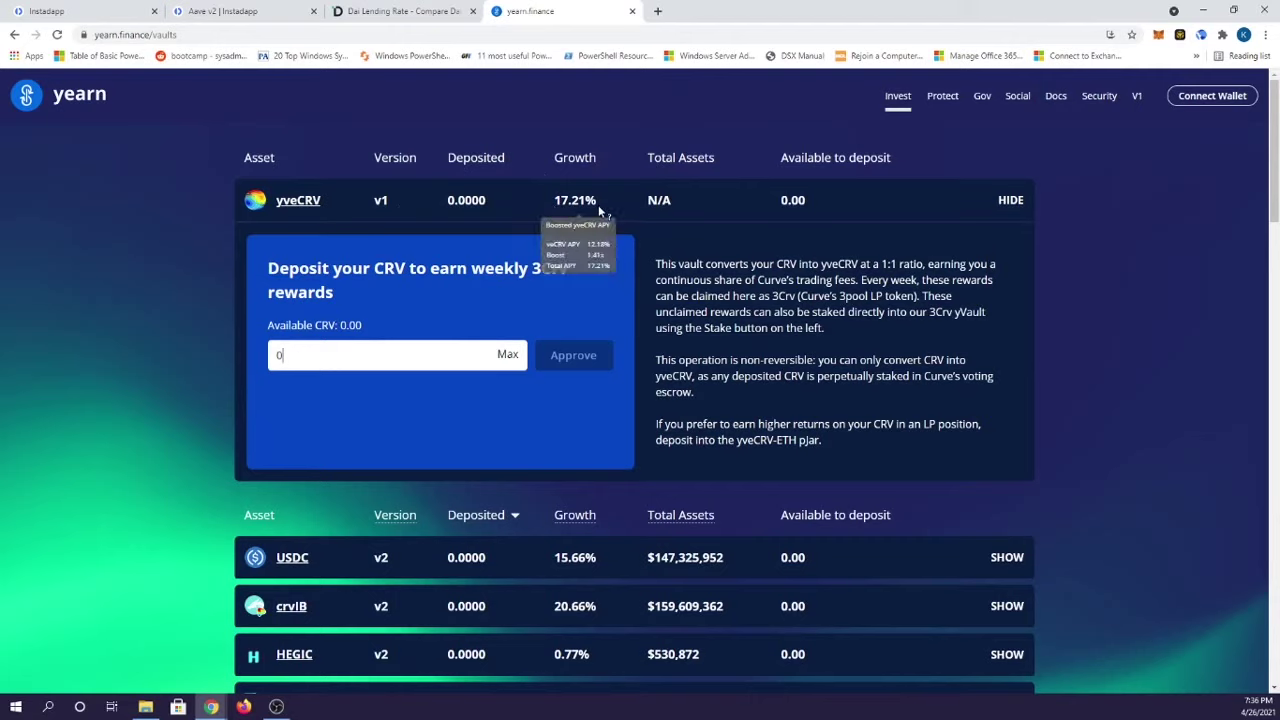
key(XF86Calculator)
click(109, 409)
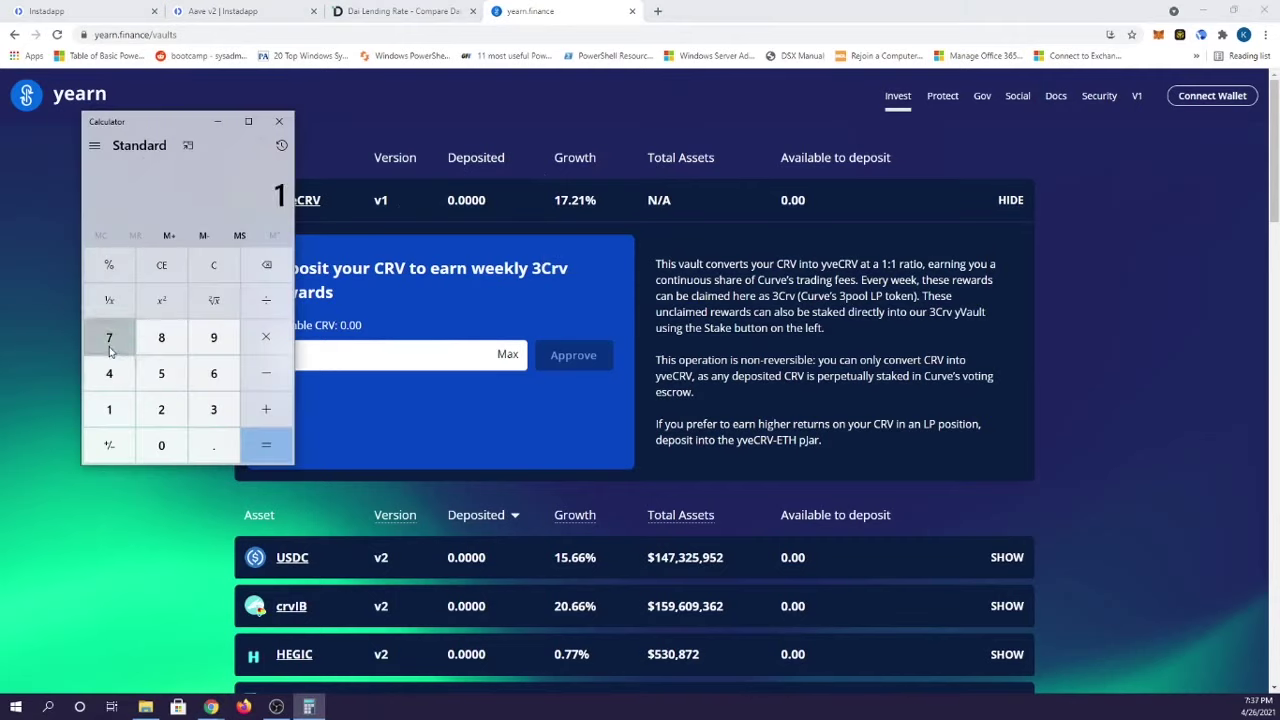
click(110, 345)
click(213, 445)
click(161, 409)
click(109, 409)
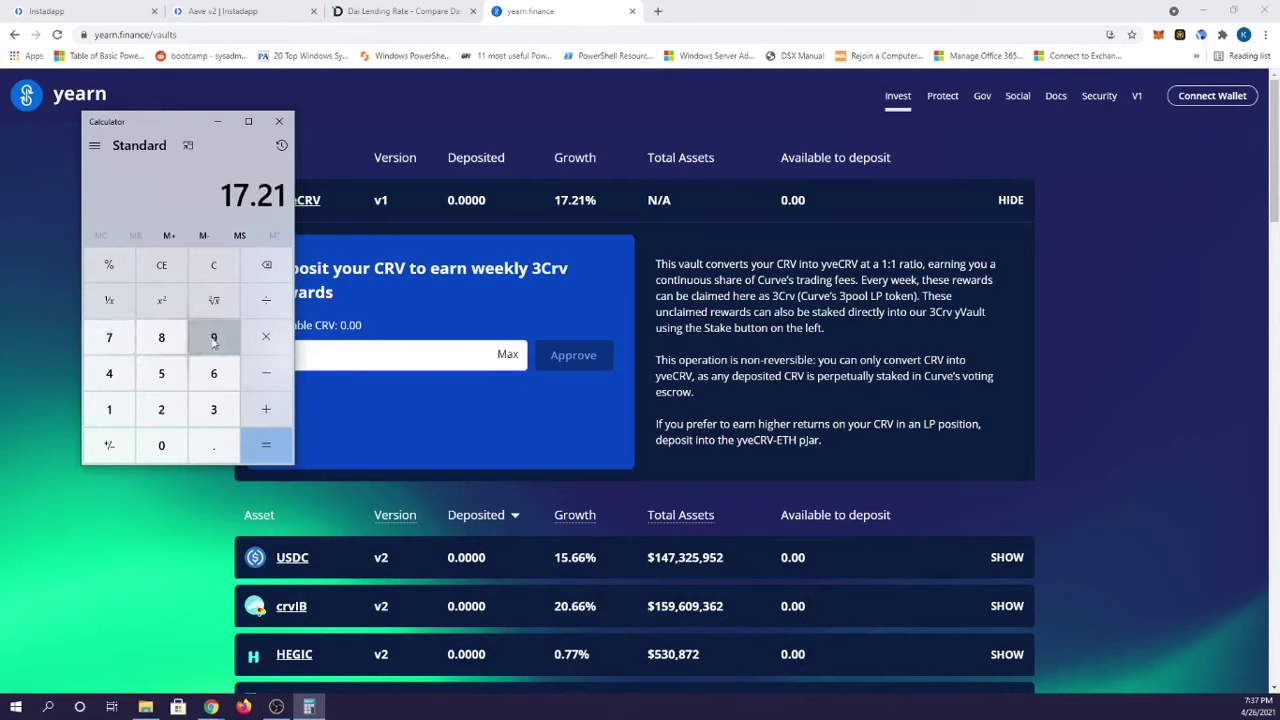
click(274, 384)
text(1.8)
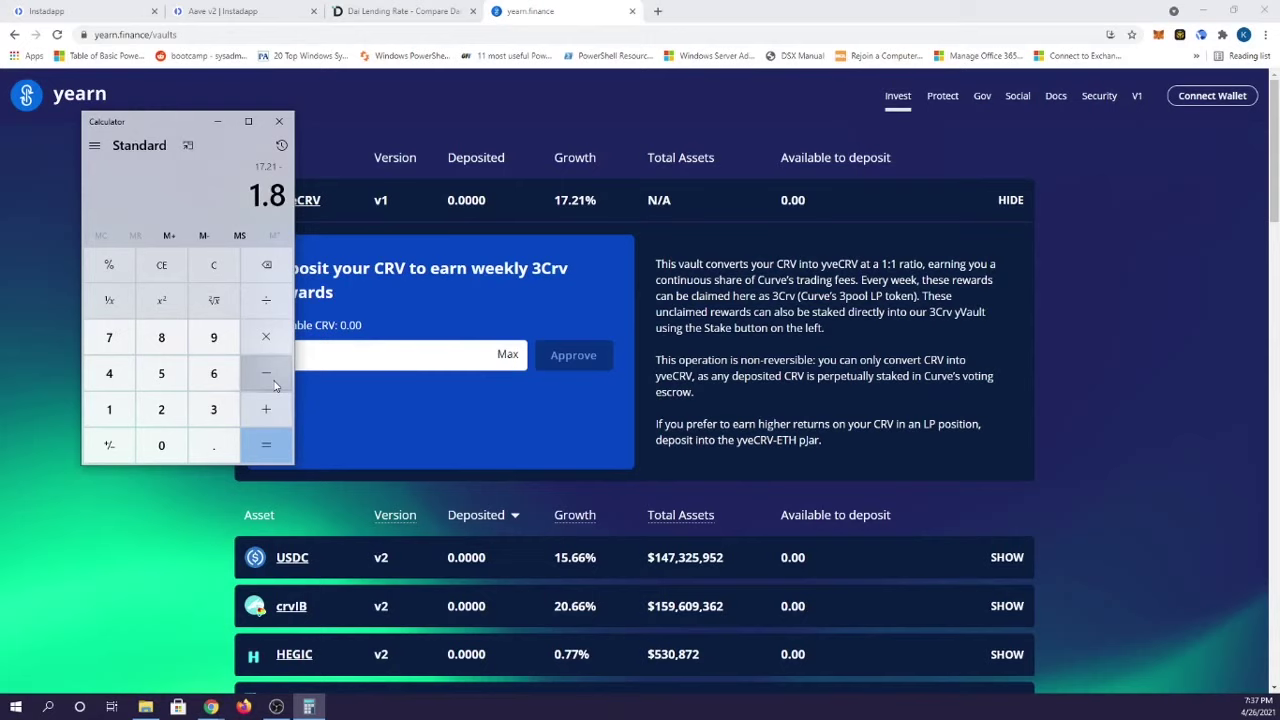
key(Return)
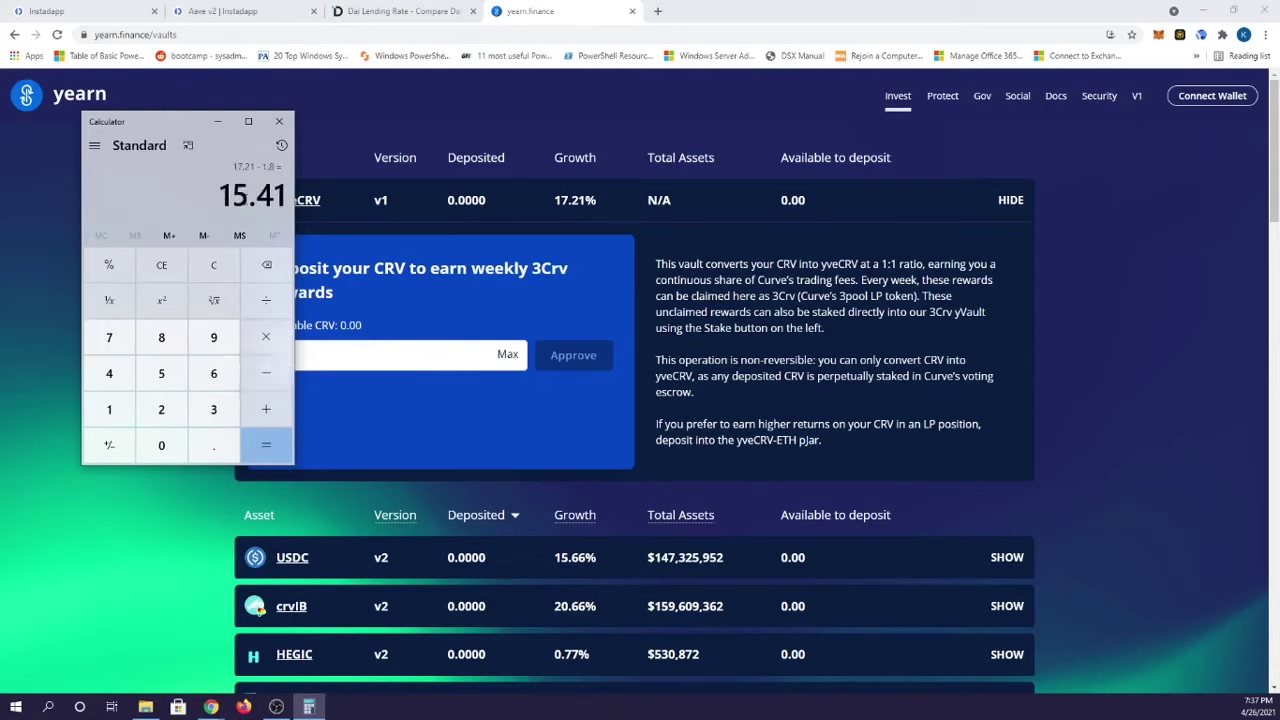
click(279, 121)
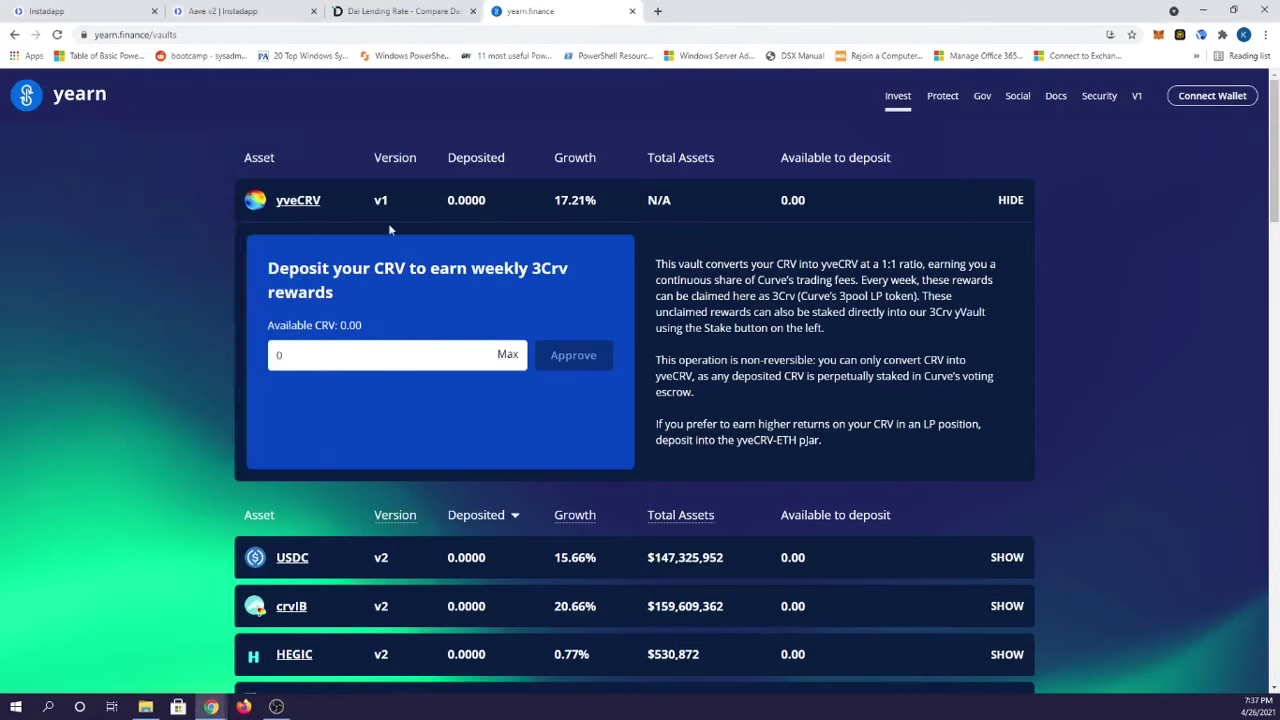
click(393, 11)
Step: Return to Instadapp's Aave v2 overview showing $125,635 lent and $48,945 borrowed
click(289, 6)
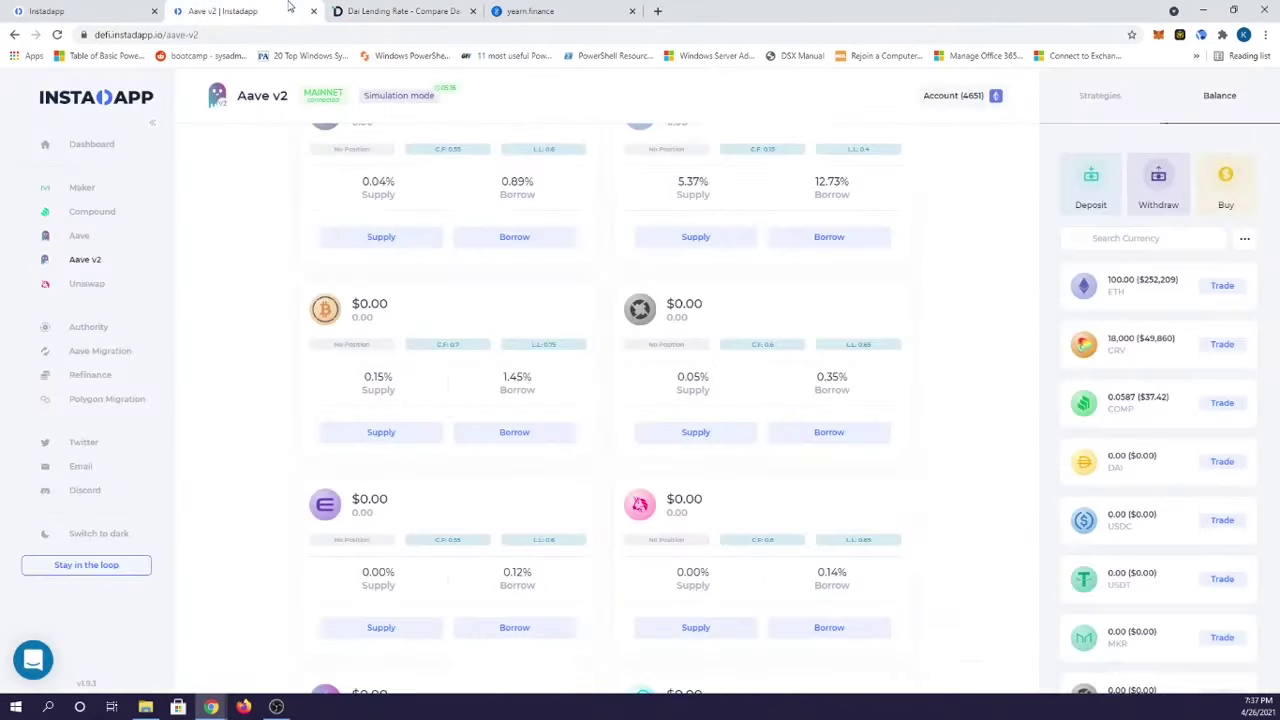
scroll(469, 429, up, 10)
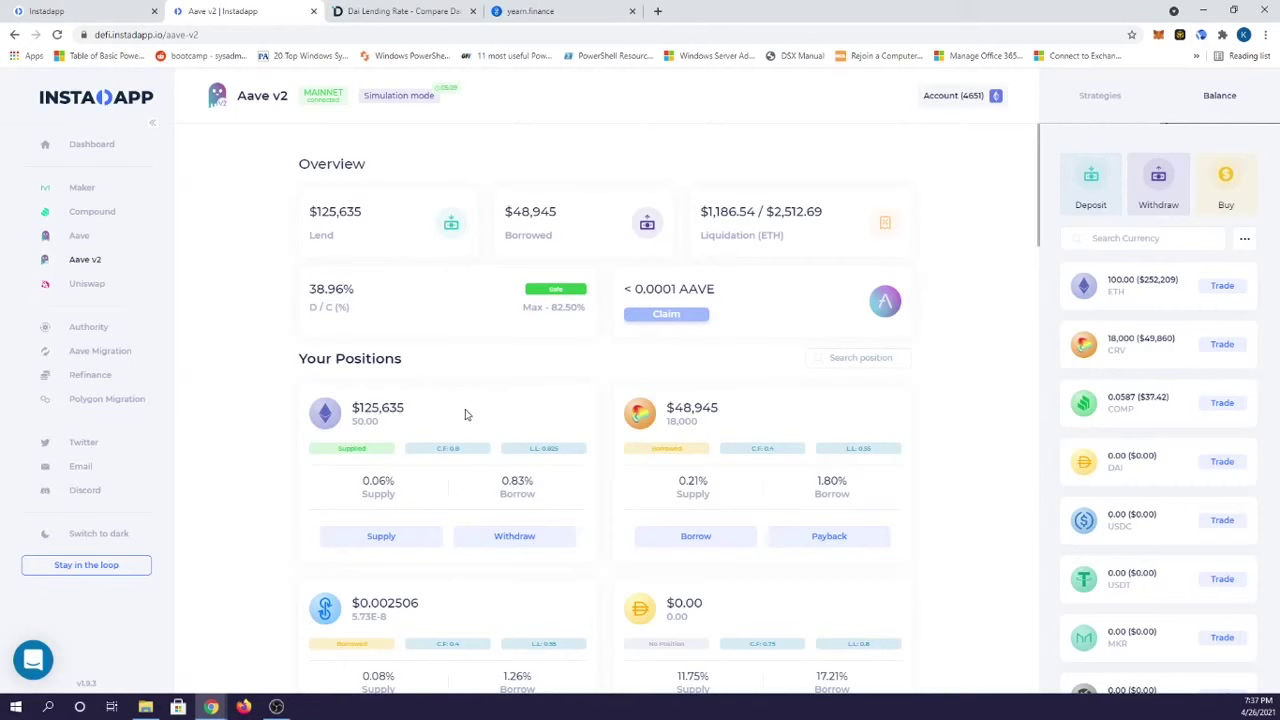
click(475, 8)
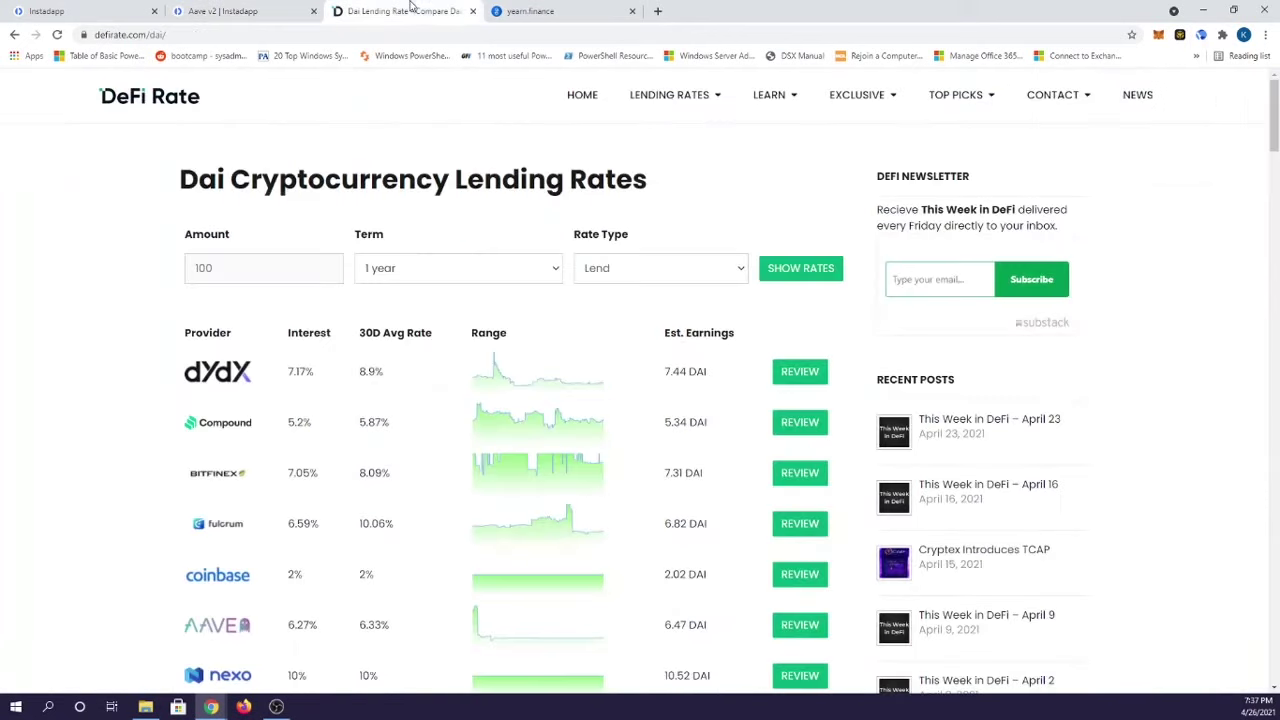
scroll(99, 326, down, 2)
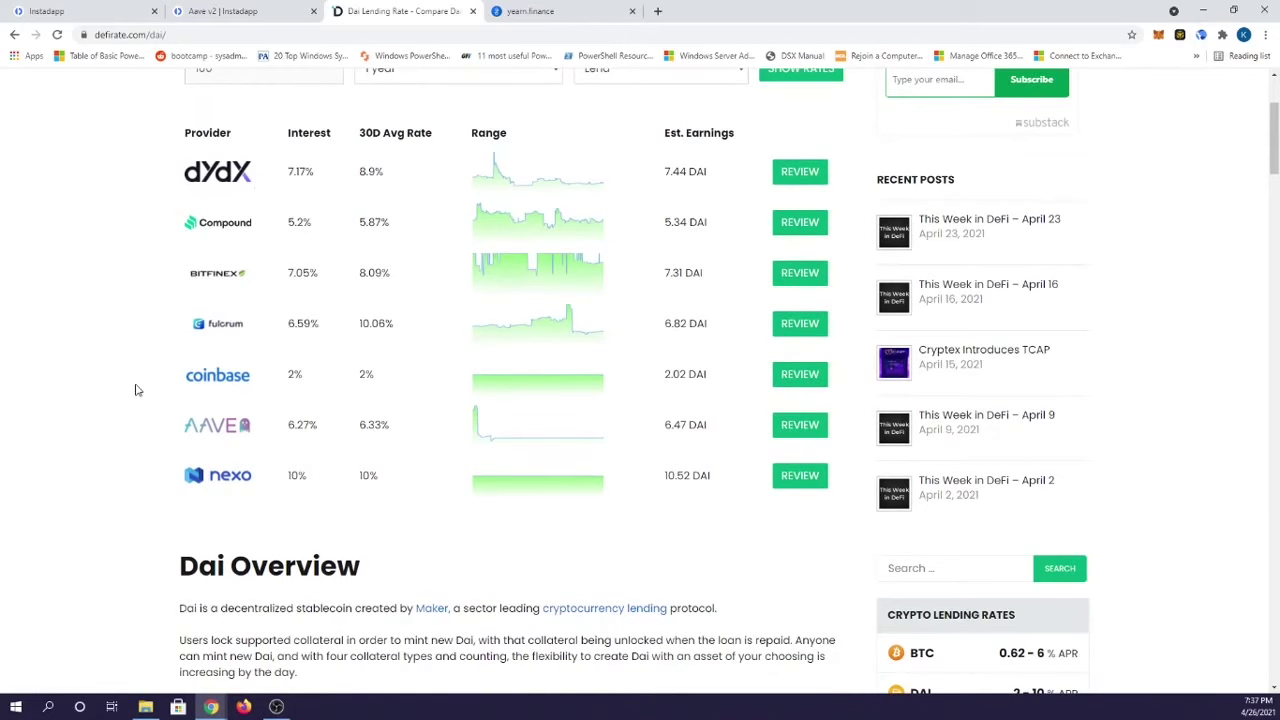
key(ctrl+shift+Tab)
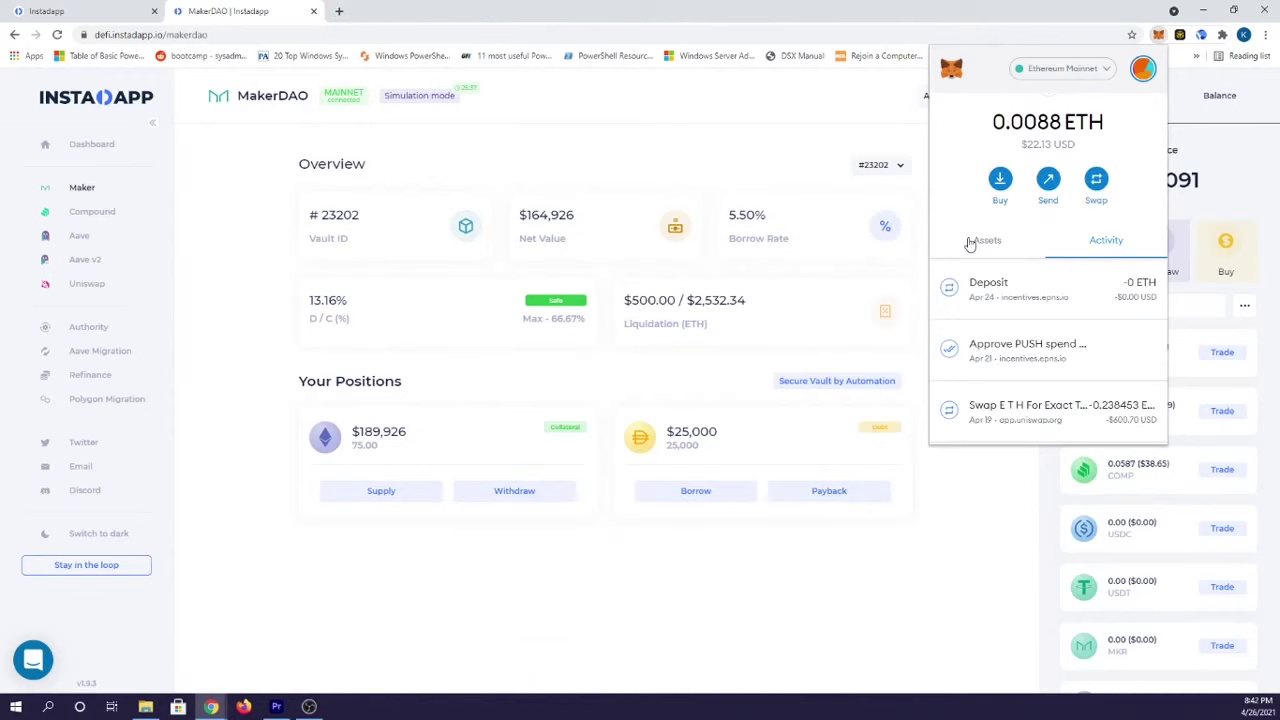
Step: Scroll down through the MetaMask wallet's Activity transaction history
scroll(969, 244, down, 5)
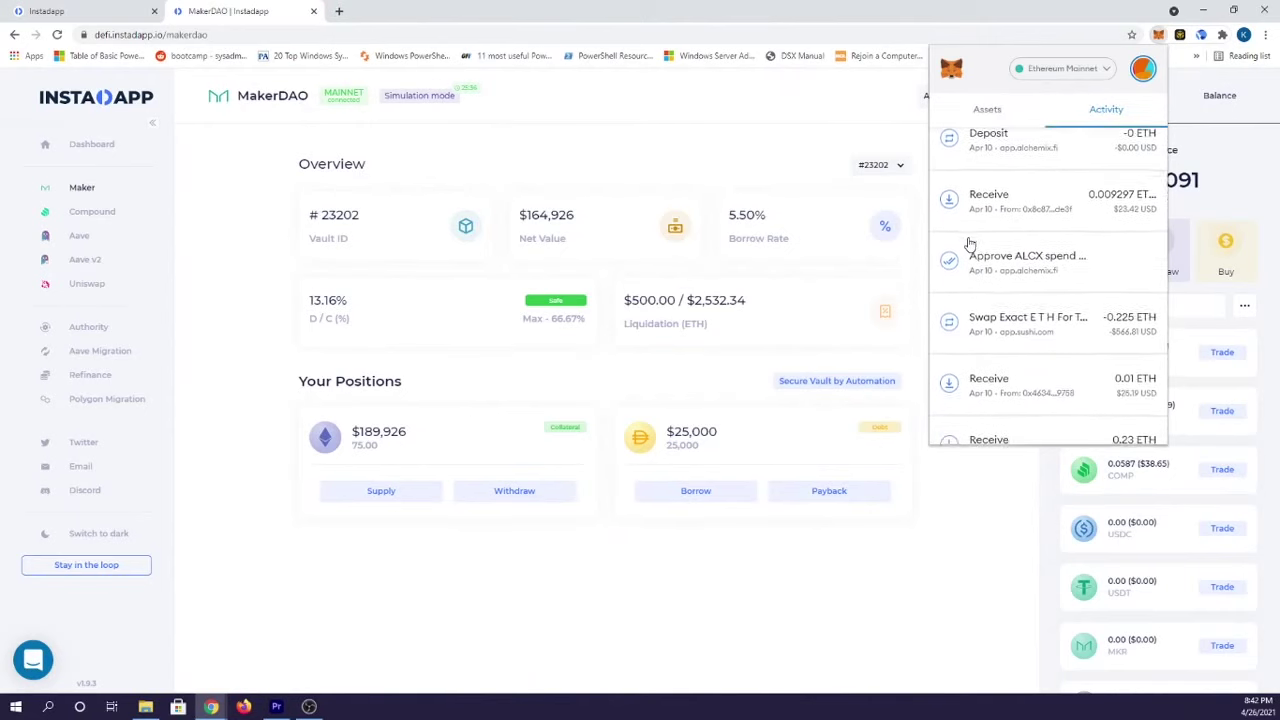
scroll(969, 244, down, 3)
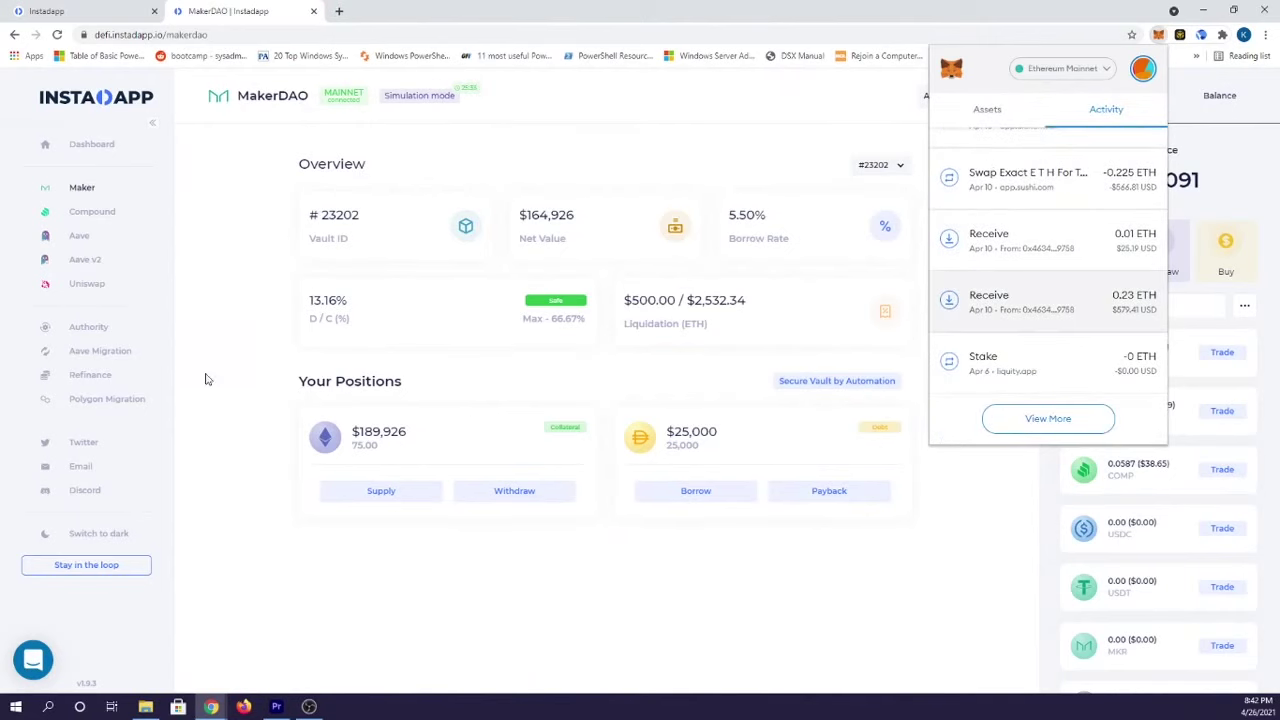